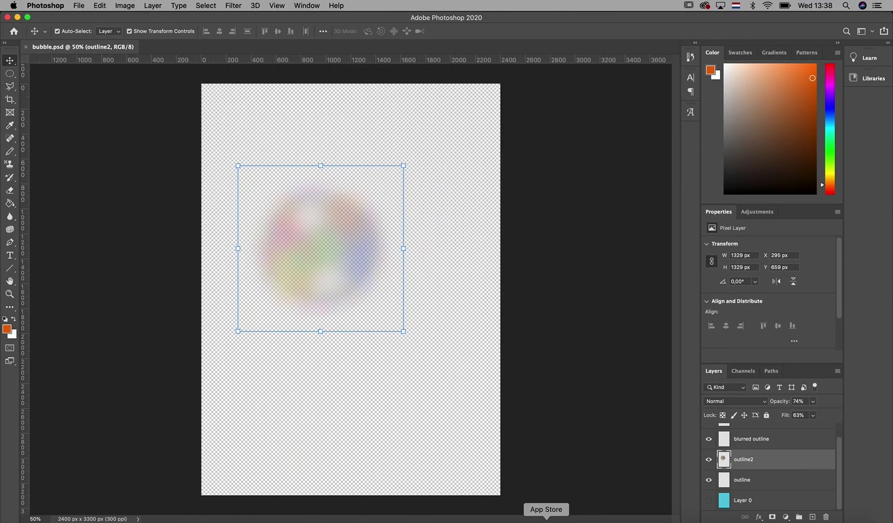
- Create a new 1029×1029 px document and add an empty layer above the cyan background
click(89, 7)
key(Escape)
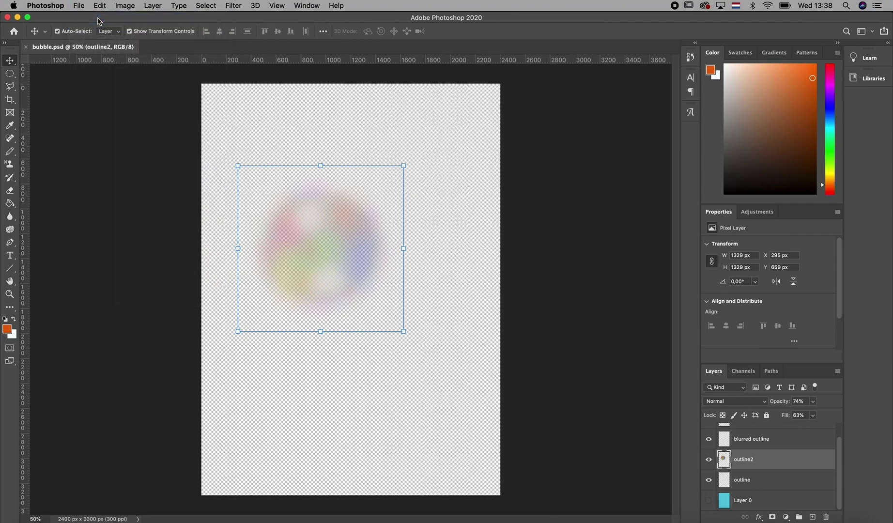
key(super+n)
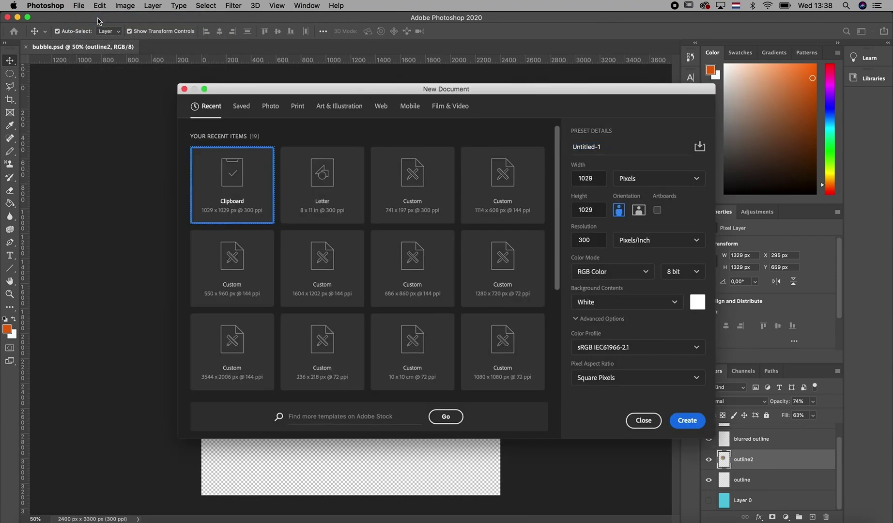
click(686, 420)
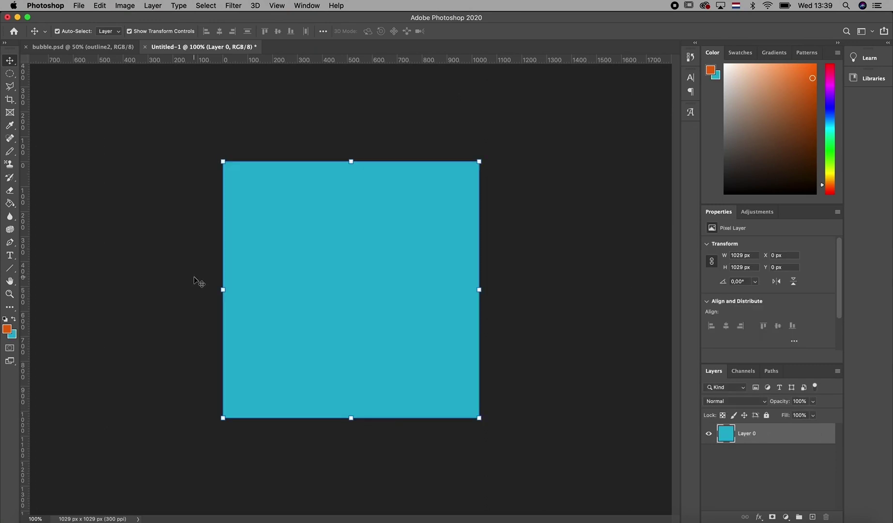
alt+scroll(231, 272, up, 3)
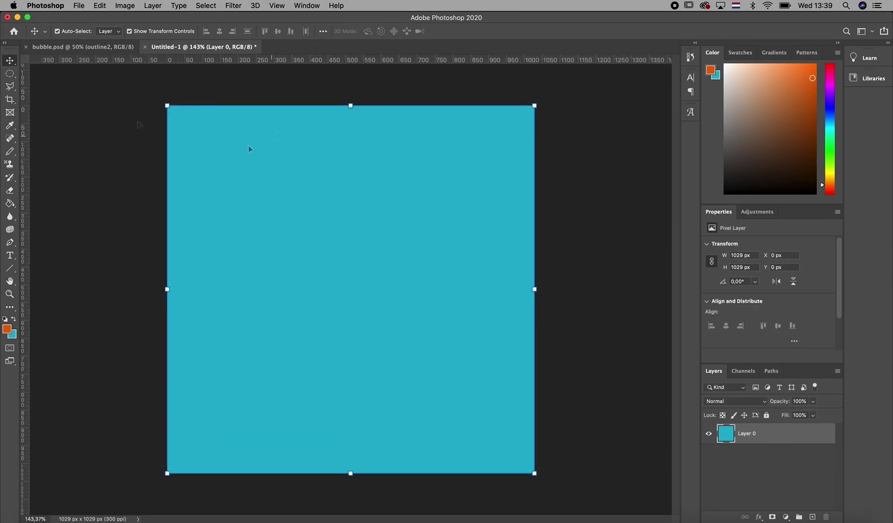
click(813, 516)
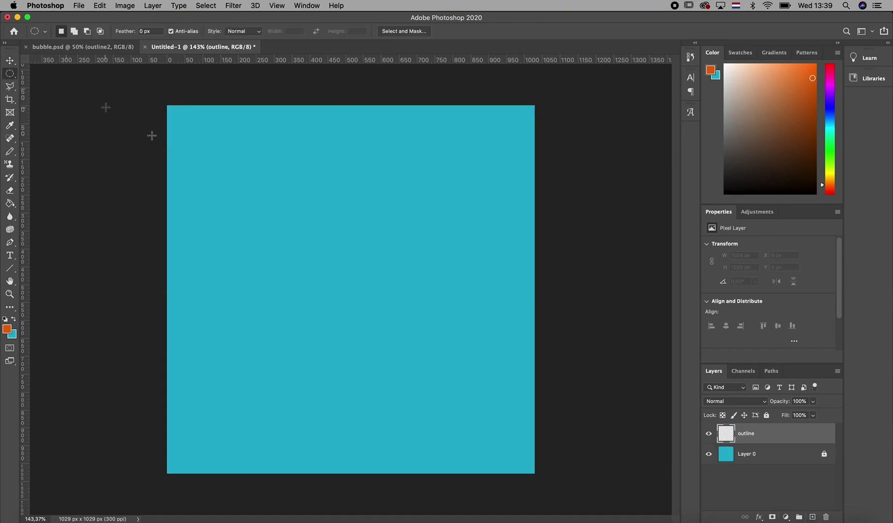
- Fill a centred circular selection white, contract it by 1 px and delete the interior
drag(233, 200, 436, 402)
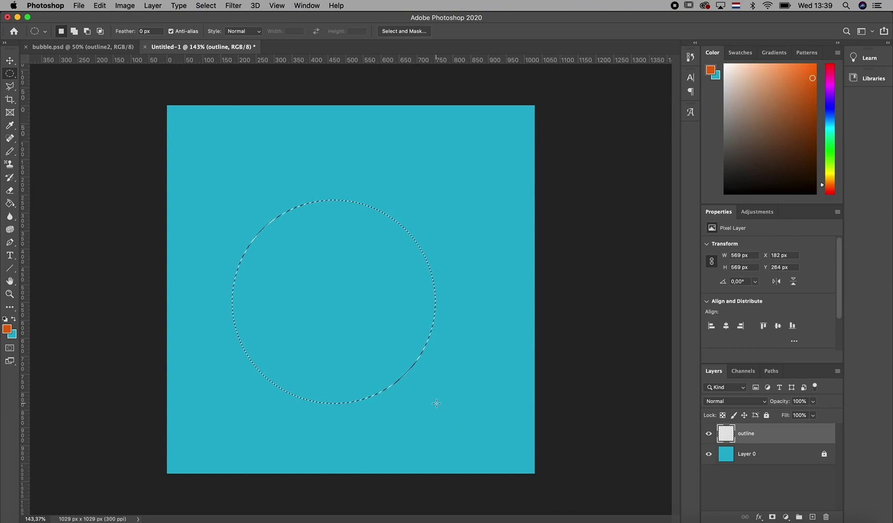
key(super+BackSpace)
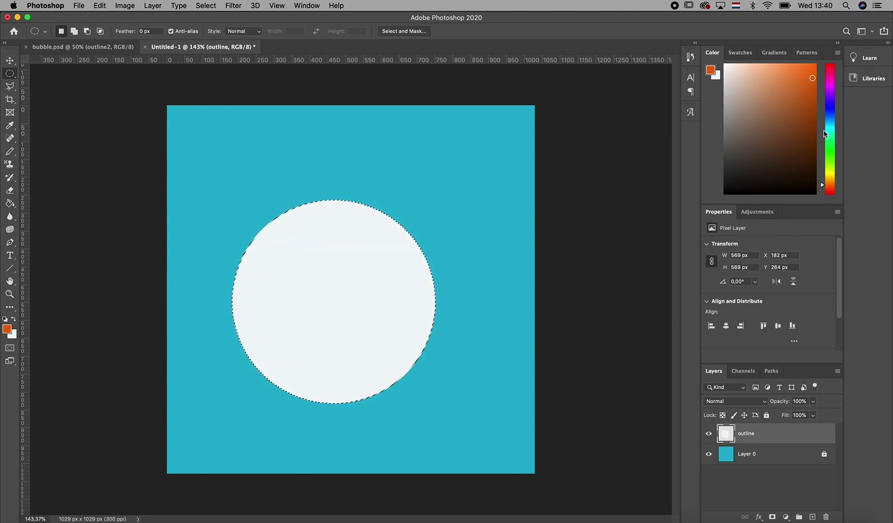
click(209, 6)
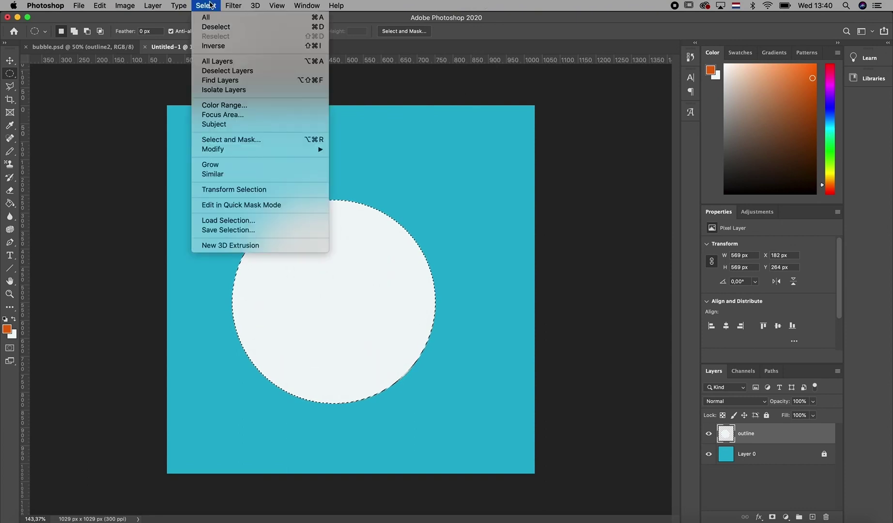
mouse_move(245, 152)
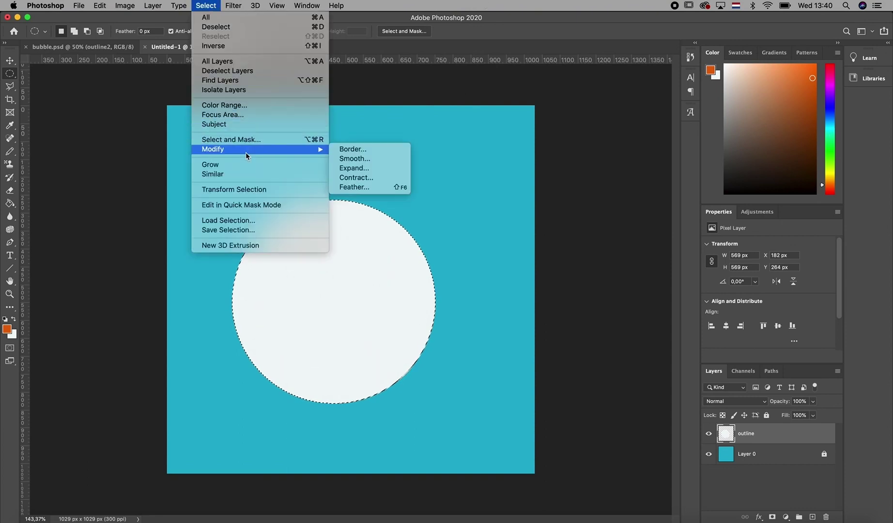
click(354, 178)
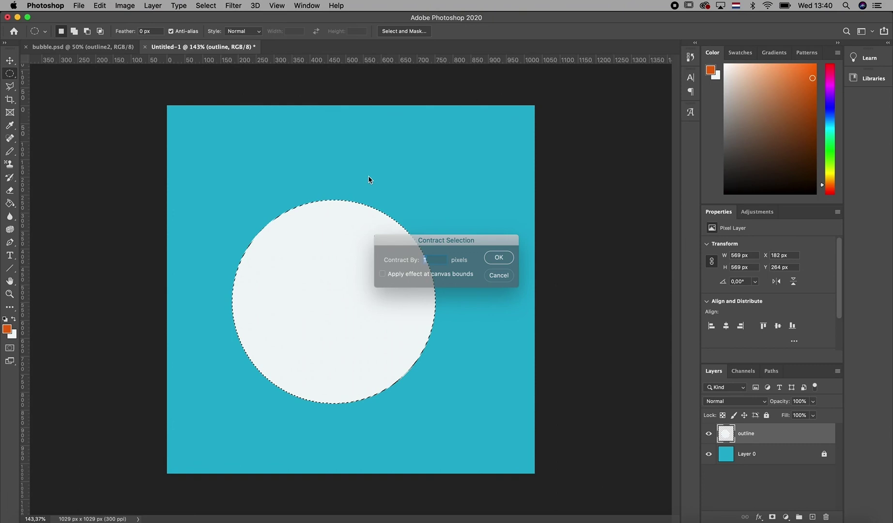
click(497, 258)
key(Delete)
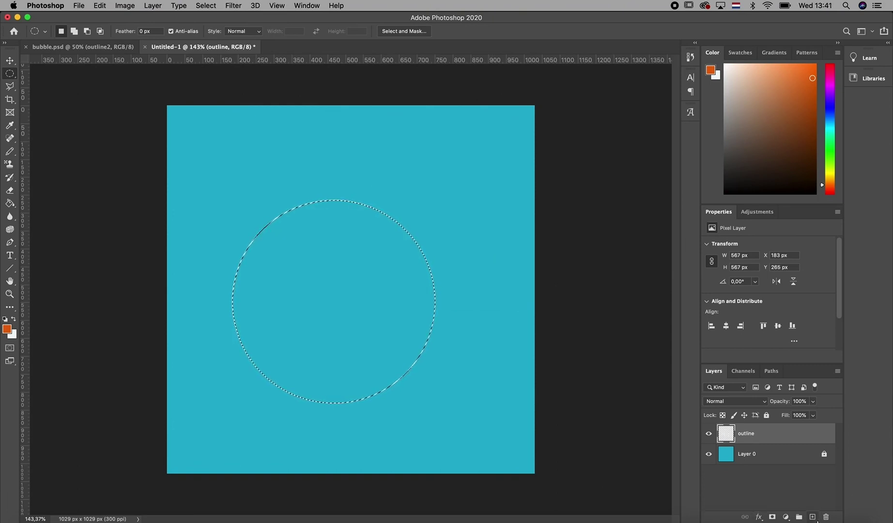
- On a new layer, stroke the circle 8 px in near-white f9f7f5, then deselect
click(813, 516)
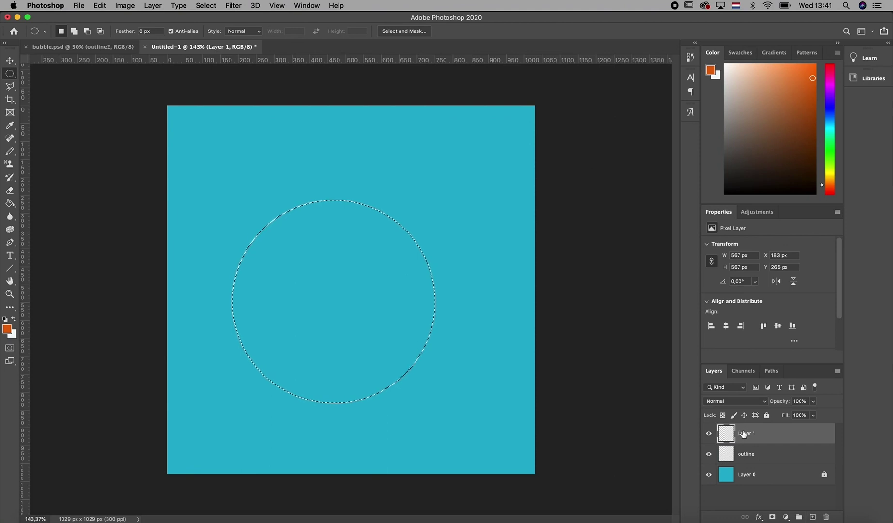
click(100, 5)
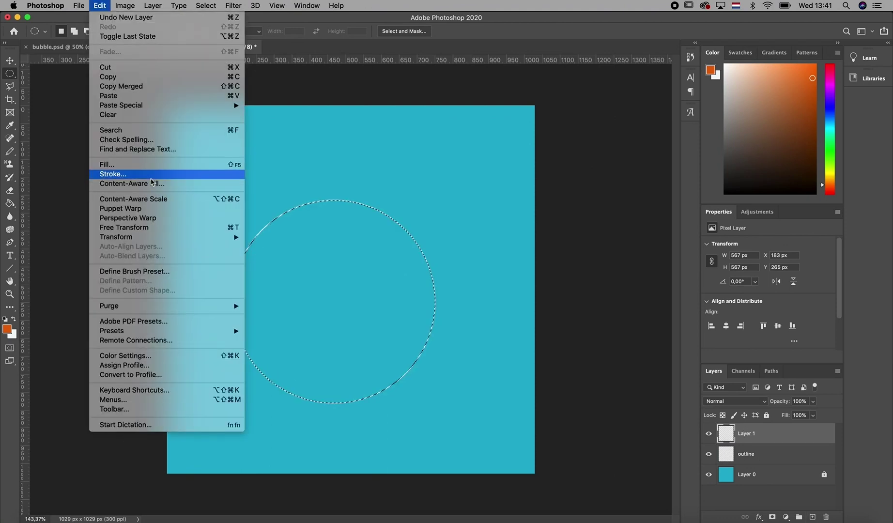
click(151, 175)
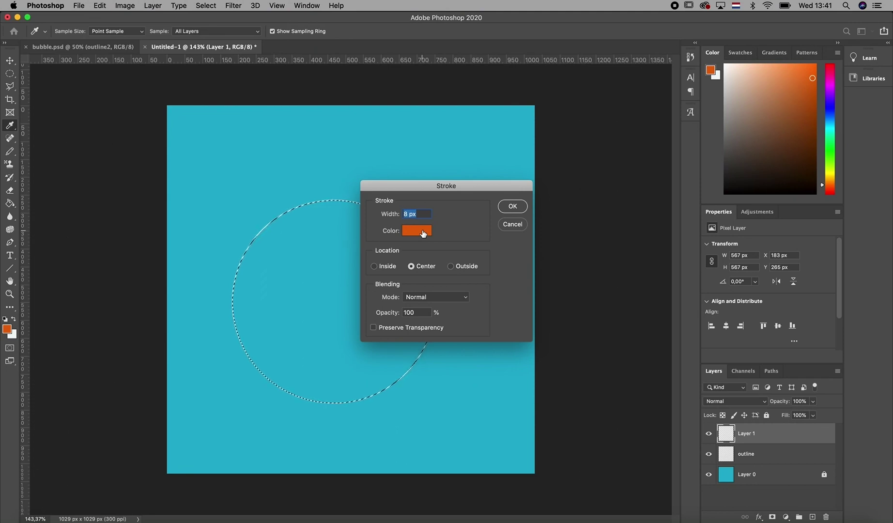
click(420, 231)
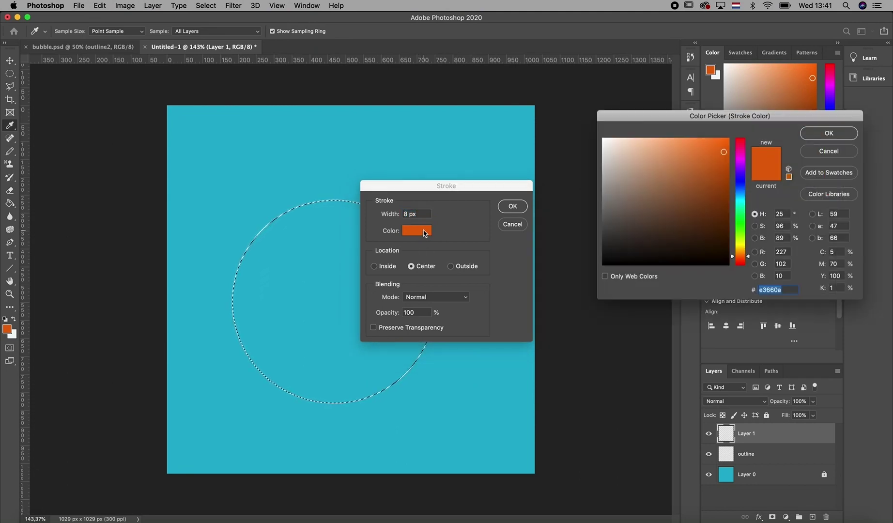
click(604, 141)
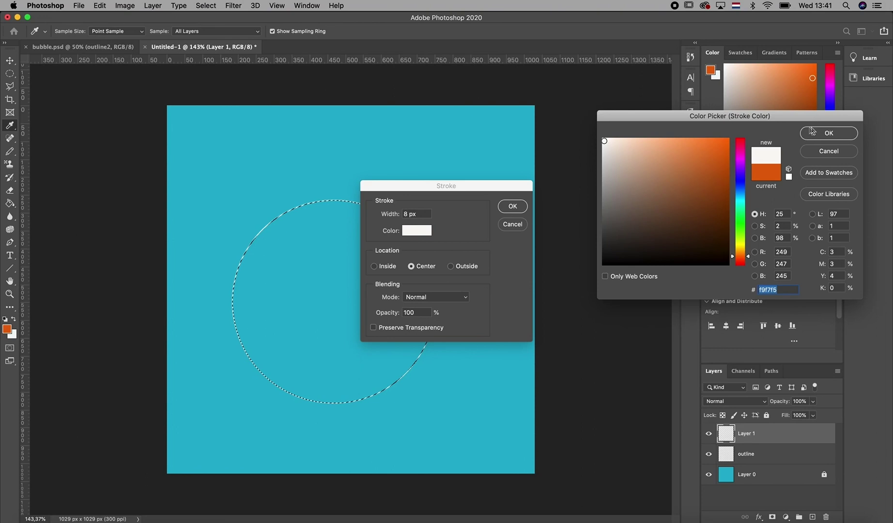
click(825, 134)
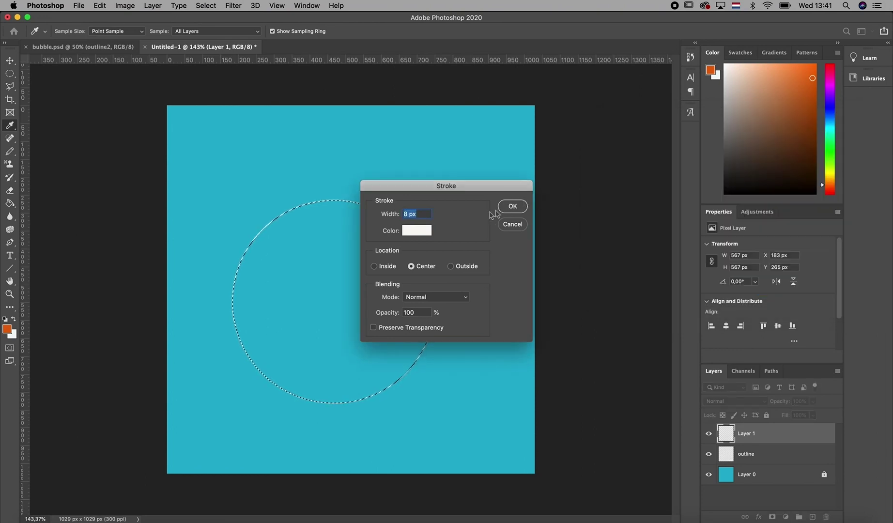
click(514, 206)
key(v)
key(ctrl+d)
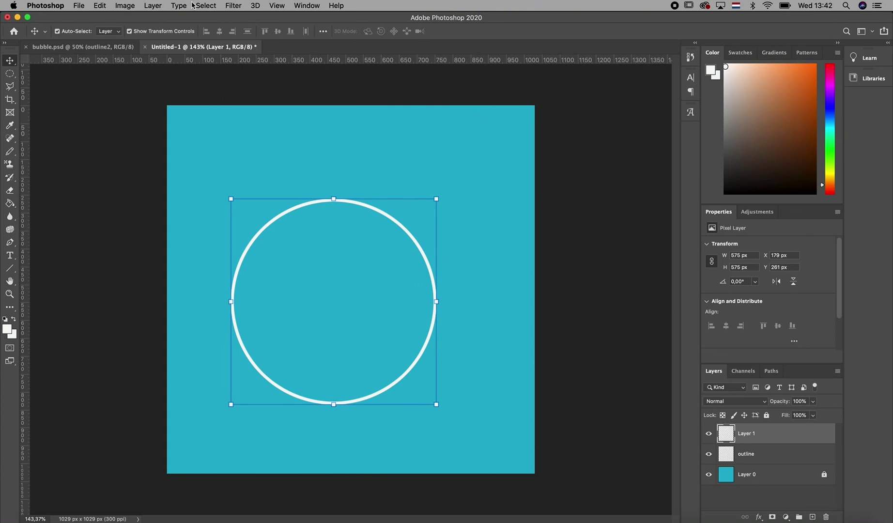
- Soften the Layer 1 ring into a glow with a lowered Gaussian Blur radius
click(234, 5)
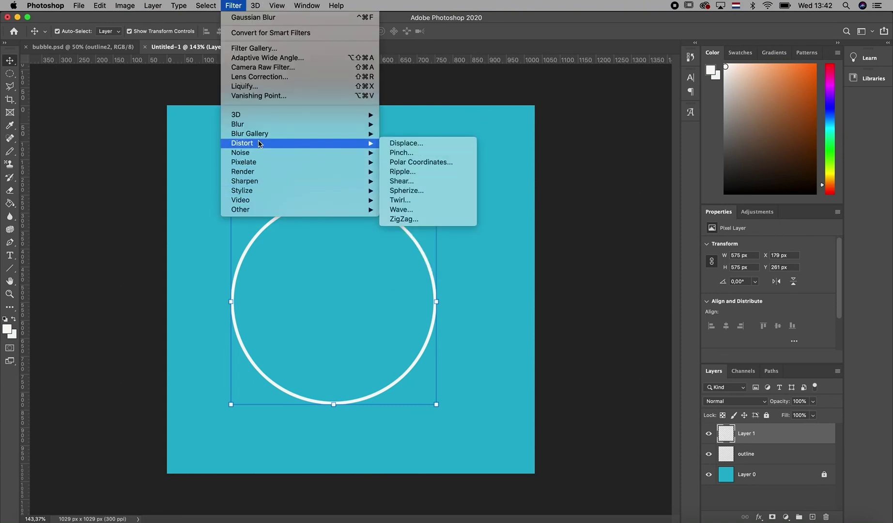
mouse_move(348, 127)
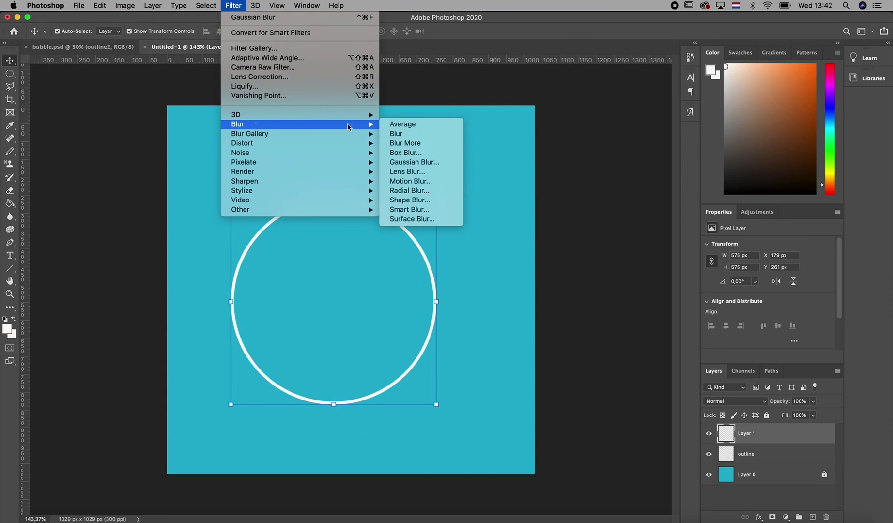
click(417, 163)
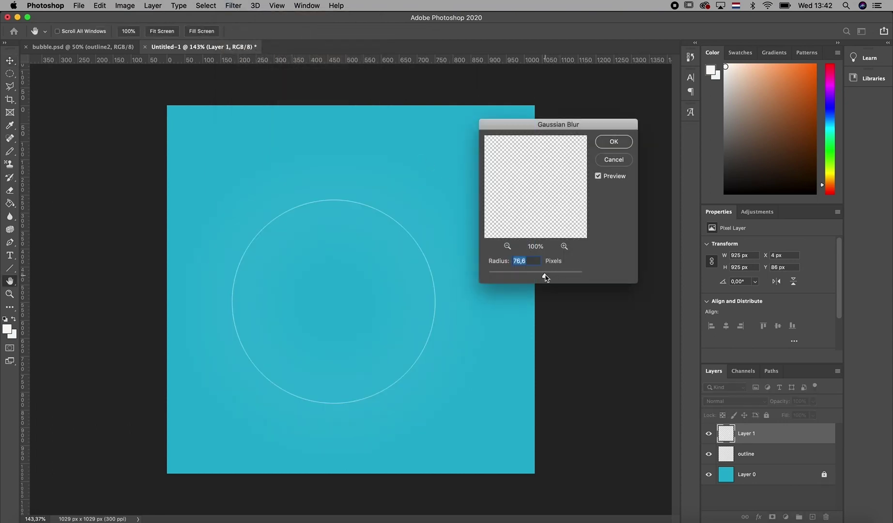
drag(545, 277, 525, 277)
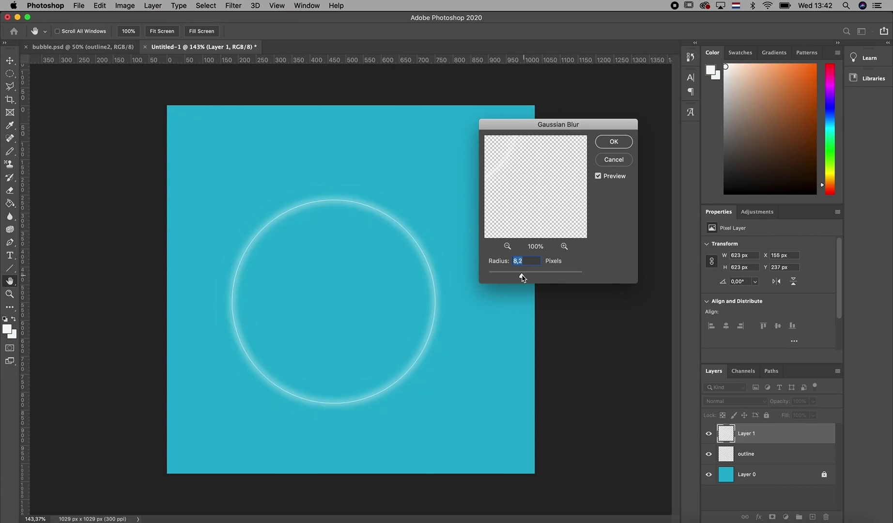
key(Return)
- Scale the blurred ring to 93% inside the thin outline
key(super+t)
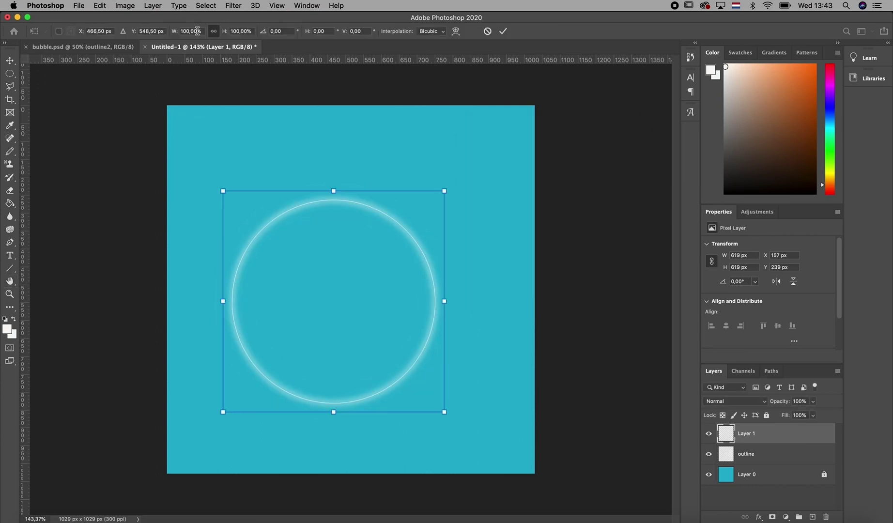
text(93)
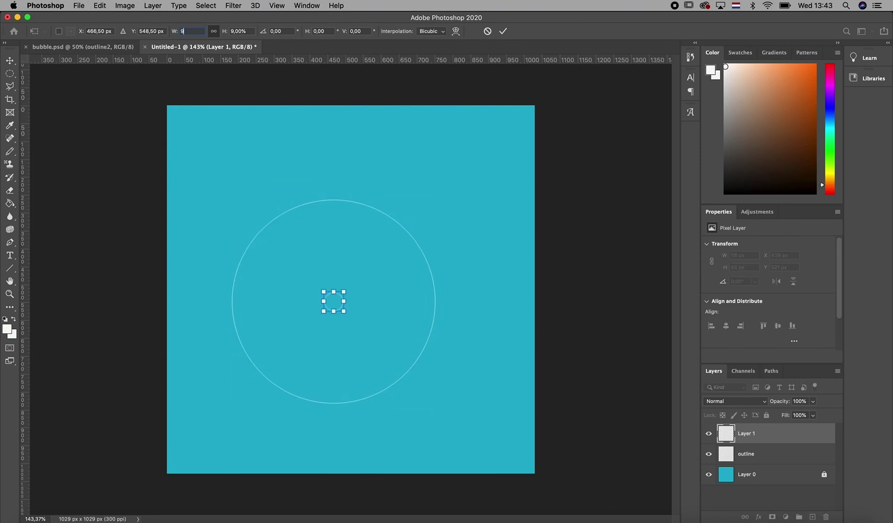
click(501, 32)
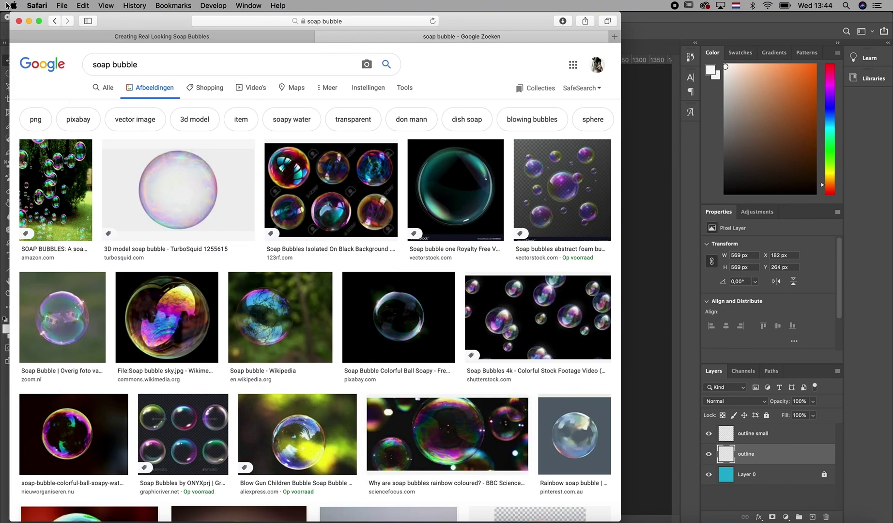
- Lock the outline and outline small layers, then add a new empty layer on top
key(super+Tab)
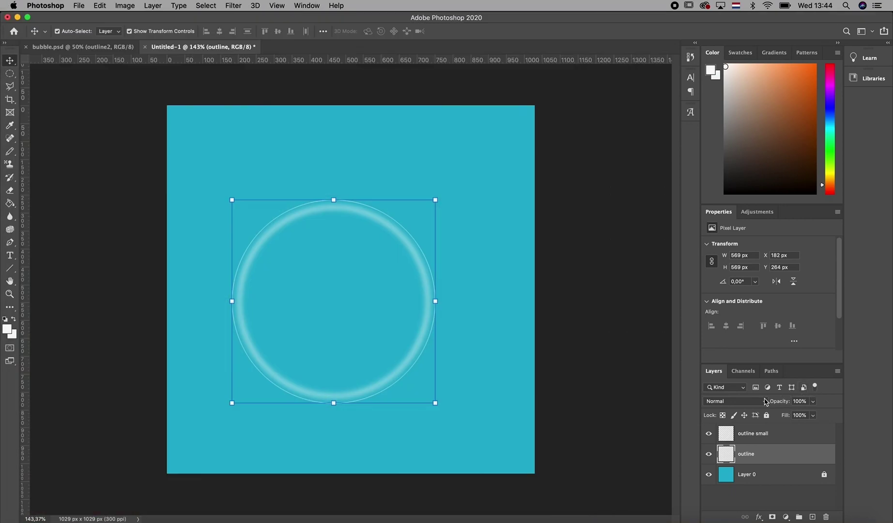
click(766, 416)
click(758, 440)
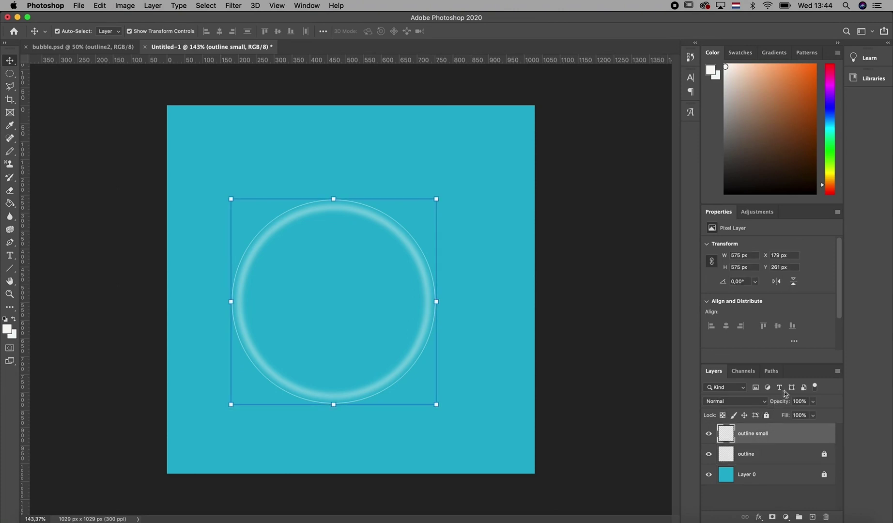
click(766, 415)
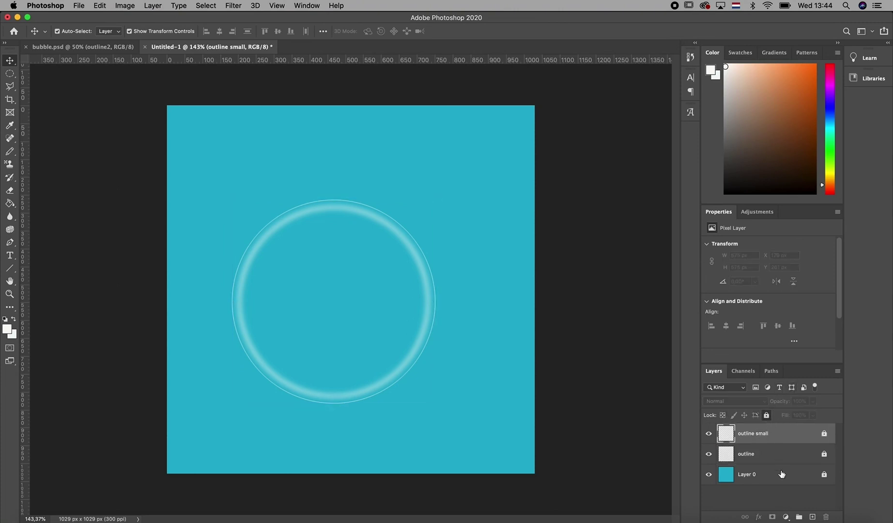
click(775, 492)
click(812, 517)
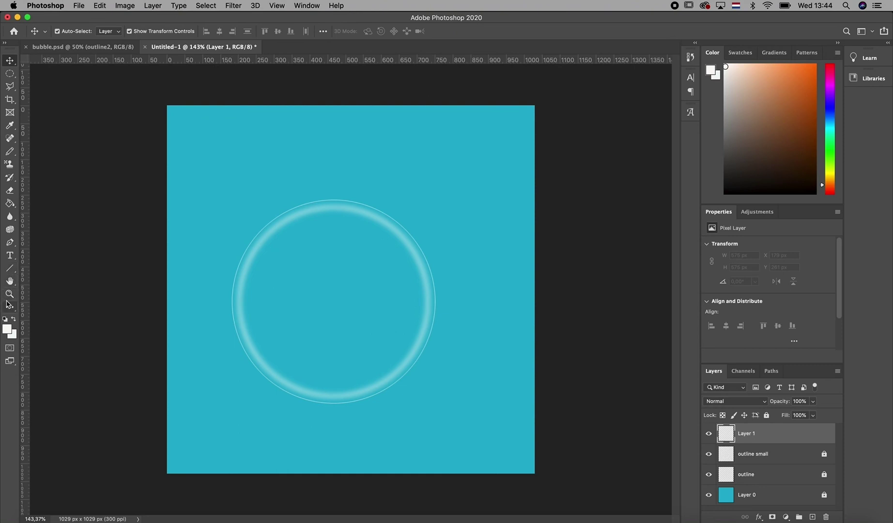
- Paint soft white highlights at the upper left and lower right with a 95 px brush
click(9, 305)
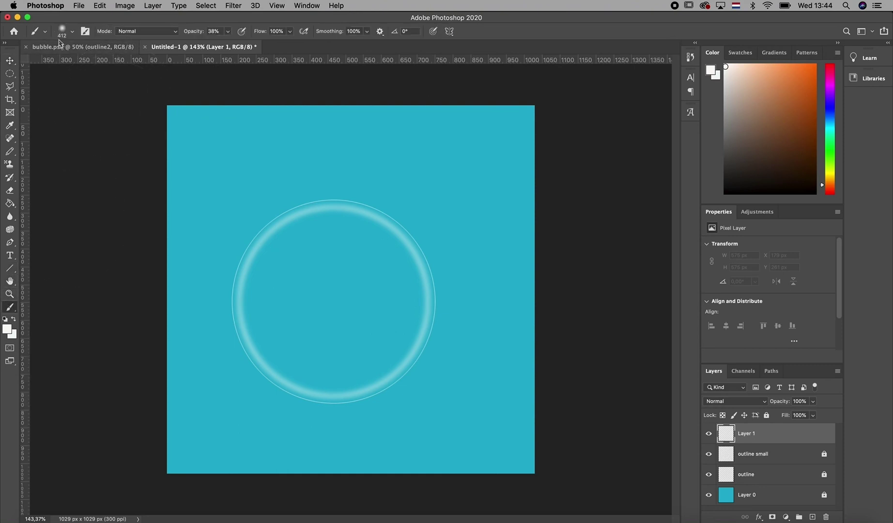
click(74, 31)
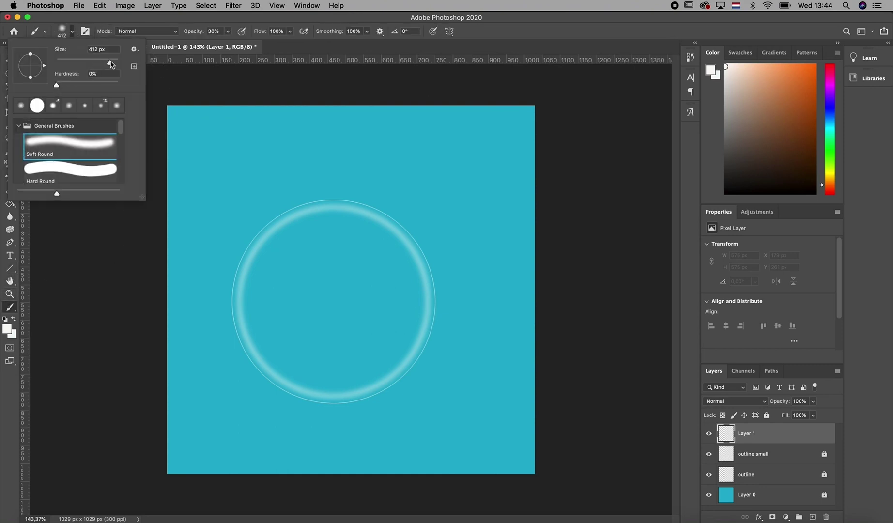
drag(111, 64, 77, 62)
text(95)
key(Return)
drag(293, 252, 310, 238)
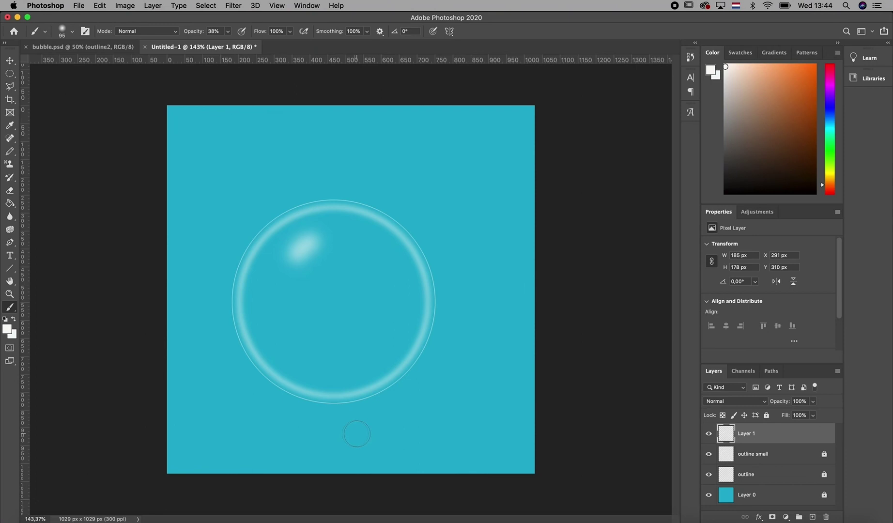
click(363, 372)
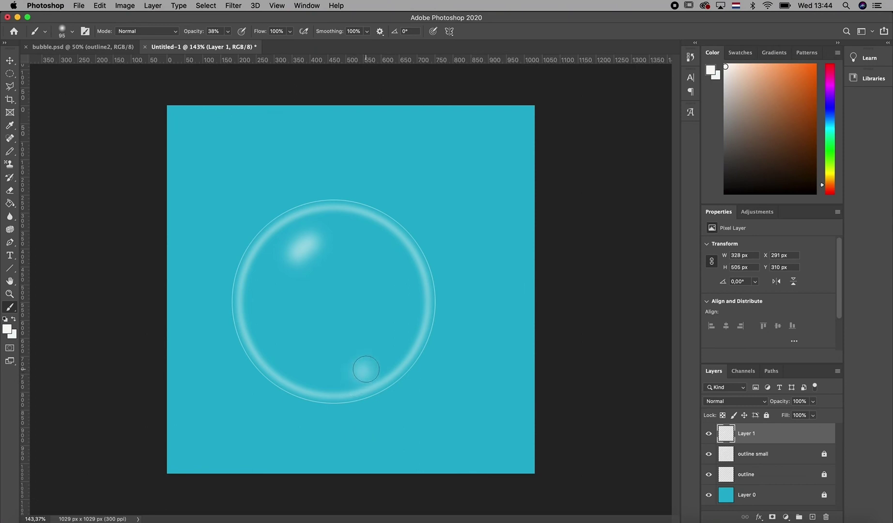
drag(365, 370, 373, 364)
click(382, 360)
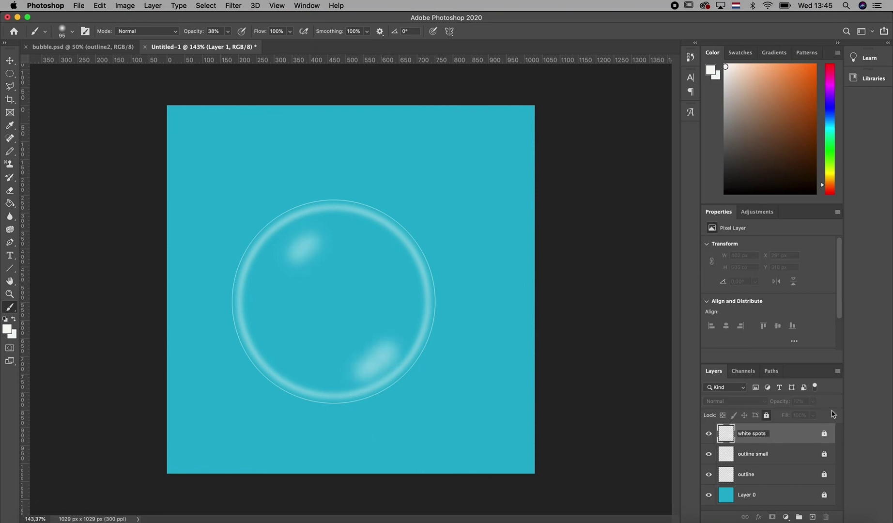
- Confirm the 'white spots' name, add a layer and paint a faint tint at 12% opacity
key(Return)
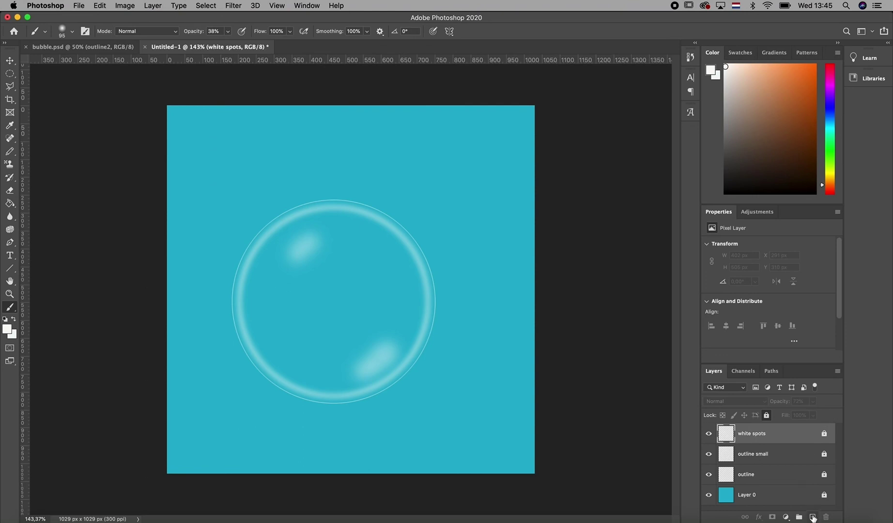
click(812, 518)
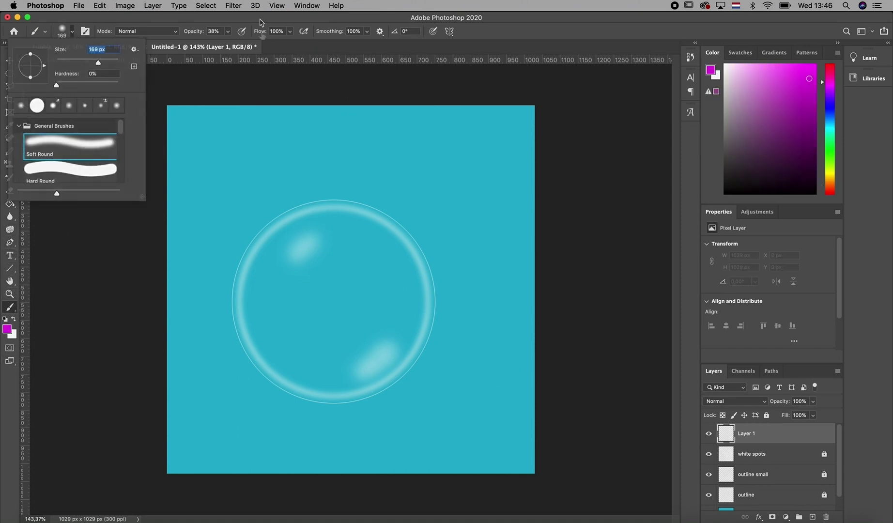
key(Return)
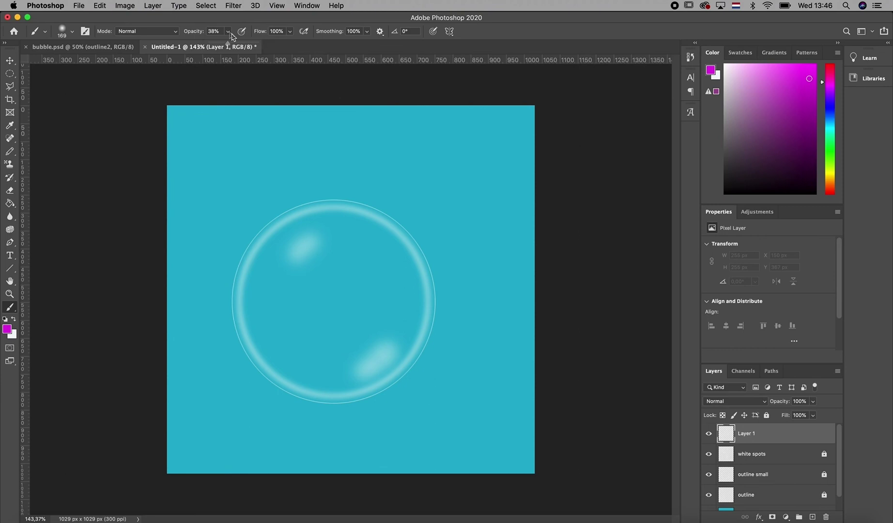
key(1)
key(2)
mouse_move(269, 269)
mouse_down()
mouse_move(278, 354)
mouse_move(281, 247)
mouse_up()
- Paint a blue tint in the upper right and a purple tint at the lower right
click(7, 329)
click(828, 133)
mouse_move(334, 218)
mouse_down()
mouse_move(412, 263)
mouse_move(412, 329)
mouse_up()
click(7, 329)
drag(748, 181, 750, 167)
click(829, 132)
mouse_move(351, 390)
mouse_down()
mouse_move(385, 358)
mouse_move(382, 371)
mouse_up()
- Paint green tints, including 489f18, into the bubble's lower centre
click(7, 328)
drag(748, 167, 746, 240)
click(828, 132)
drag(315, 341, 354, 346)
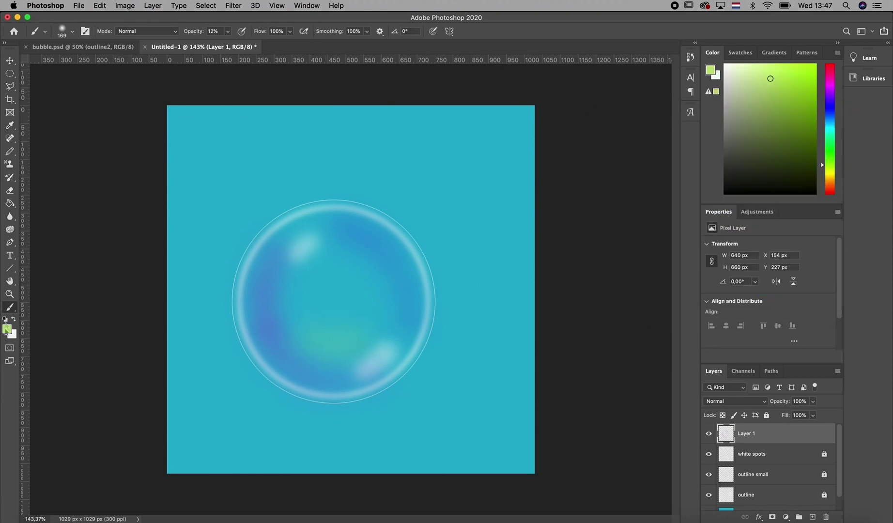
click(7, 329)
drag(748, 238, 748, 230)
click(709, 185)
click(828, 133)
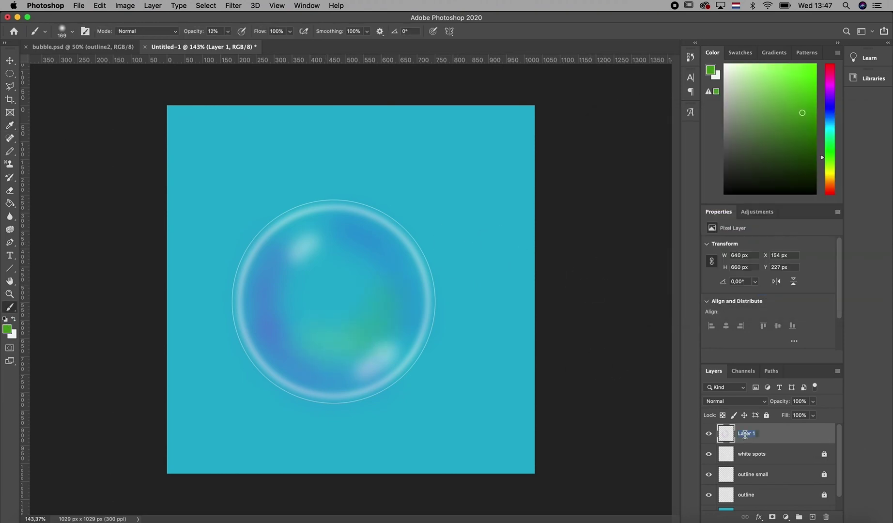
- Rename the layer 'colors', view it on its own, and start choosing its blend mode
text(colors)
key(Return)
alt+click(708, 433)
click(735, 401)
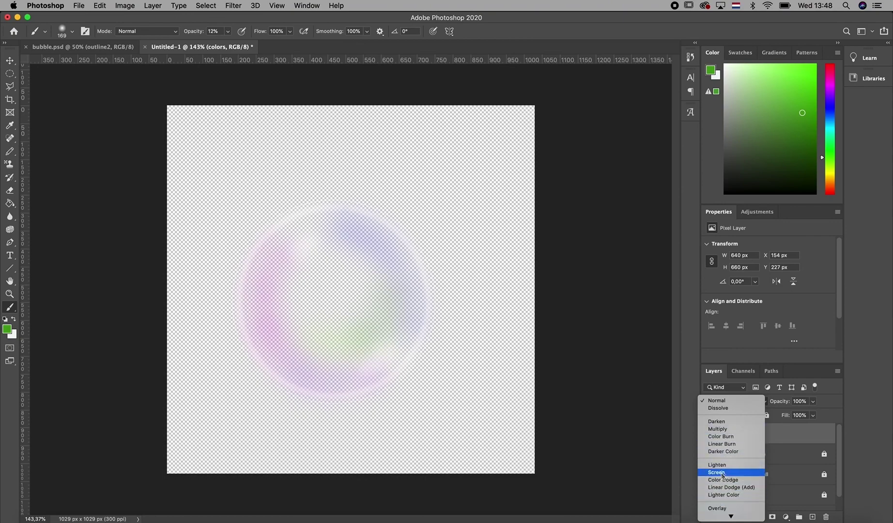
- Export the bubble artwork through File > Export > Export As
click(79, 6)
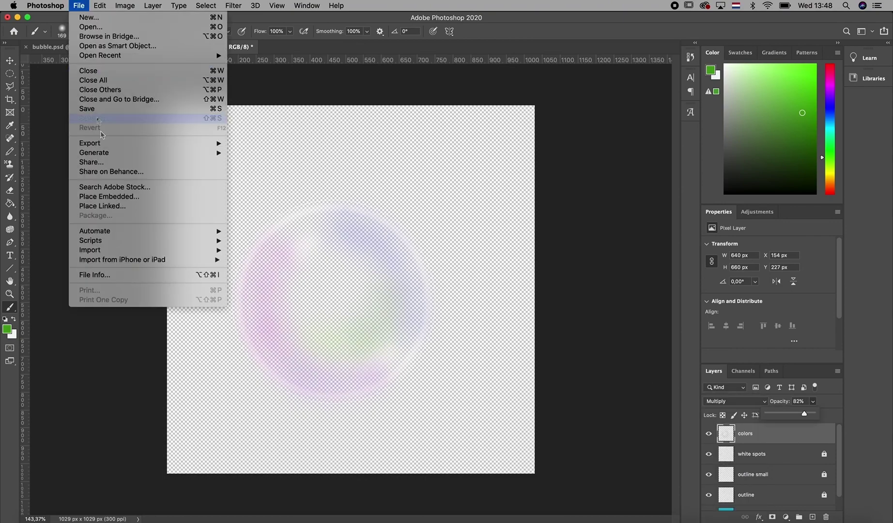
mouse_move(190, 143)
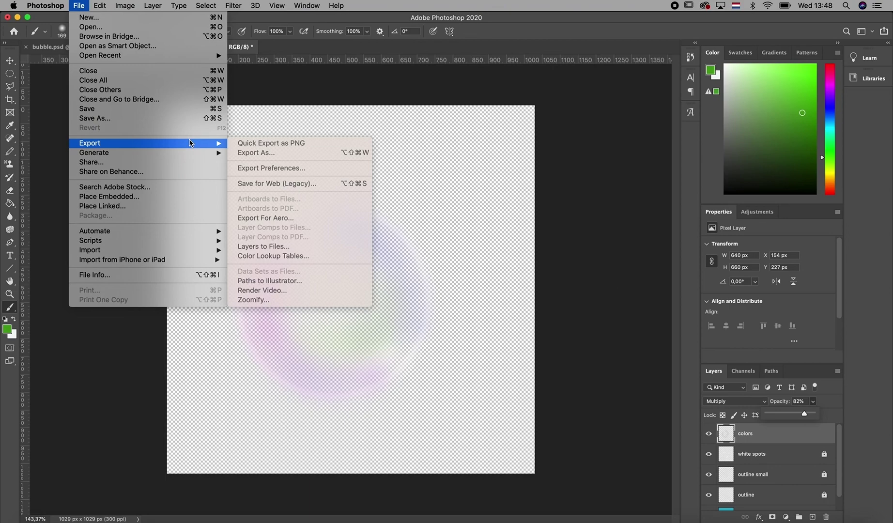
click(264, 154)
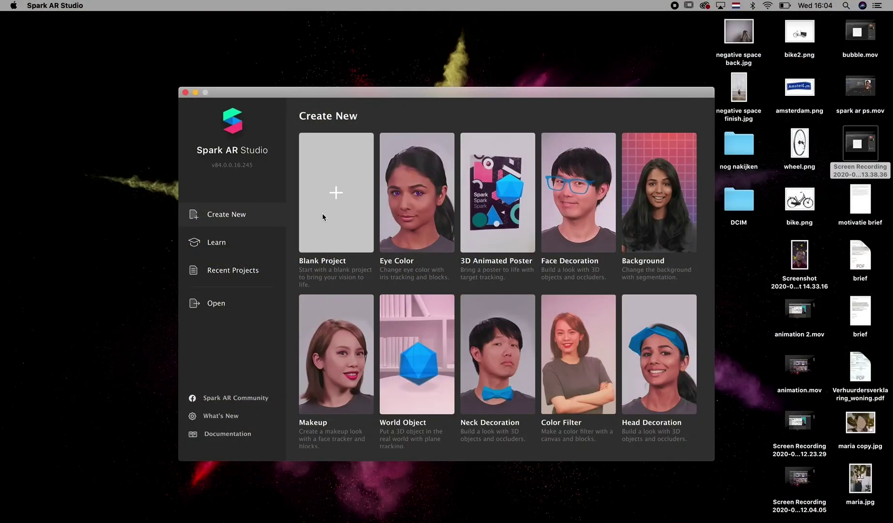
- Start a blank project and insert a Face Tracker
click(322, 213)
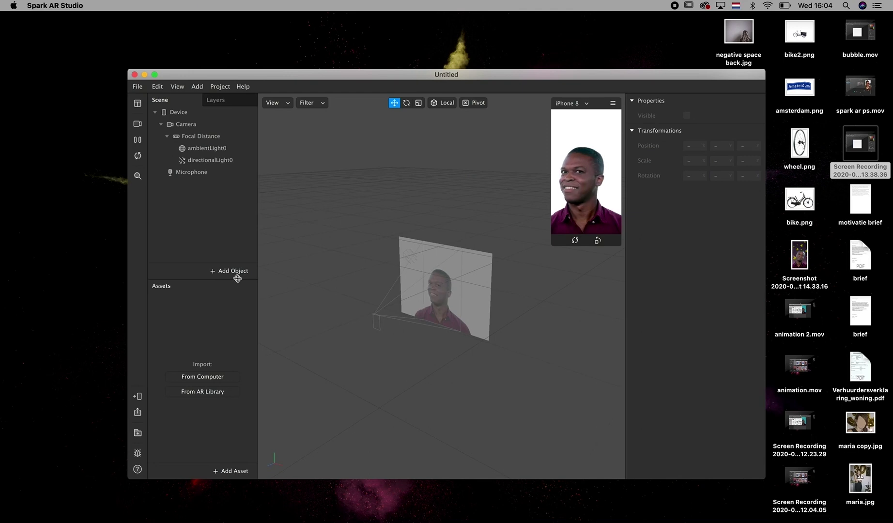
click(236, 272)
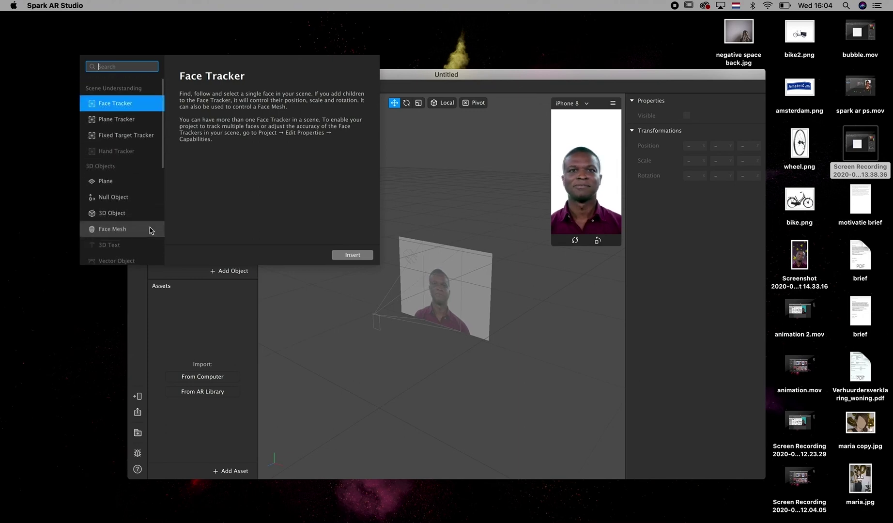
click(123, 102)
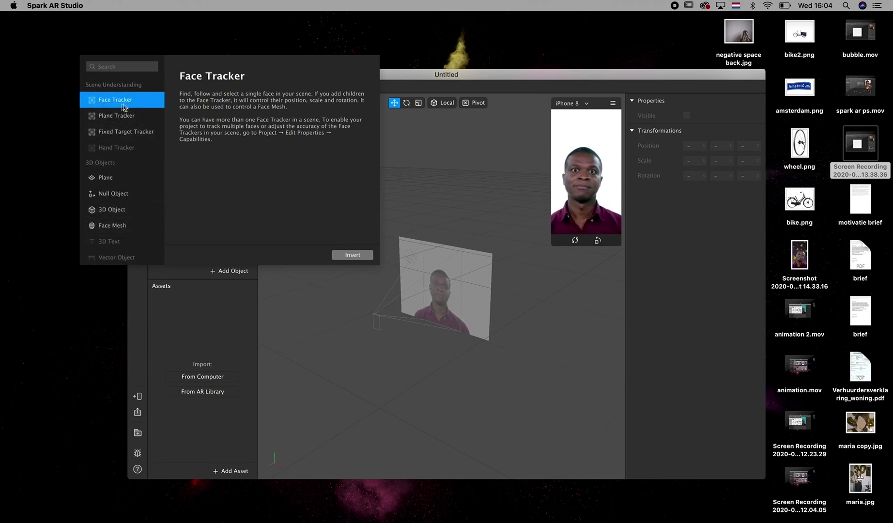
click(359, 257)
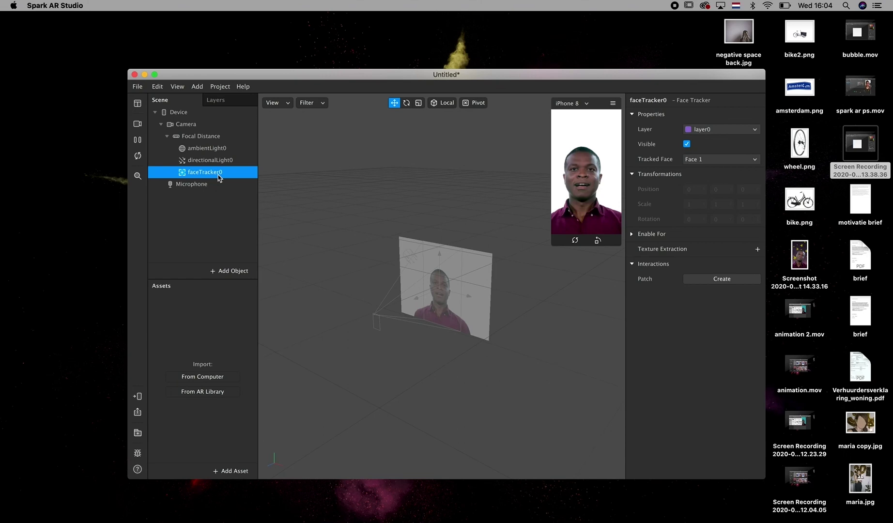
- Add a Face Mesh as a child of faceTracker0
right_click(219, 177)
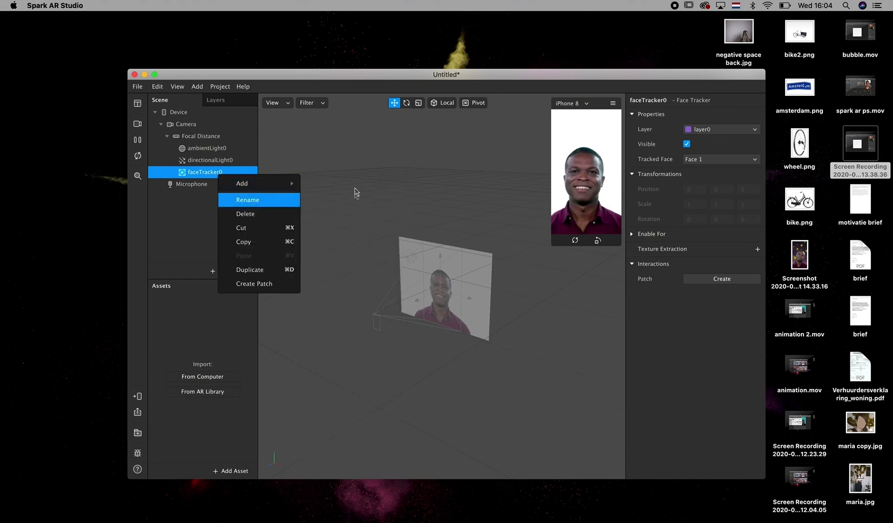
mouse_move(285, 188)
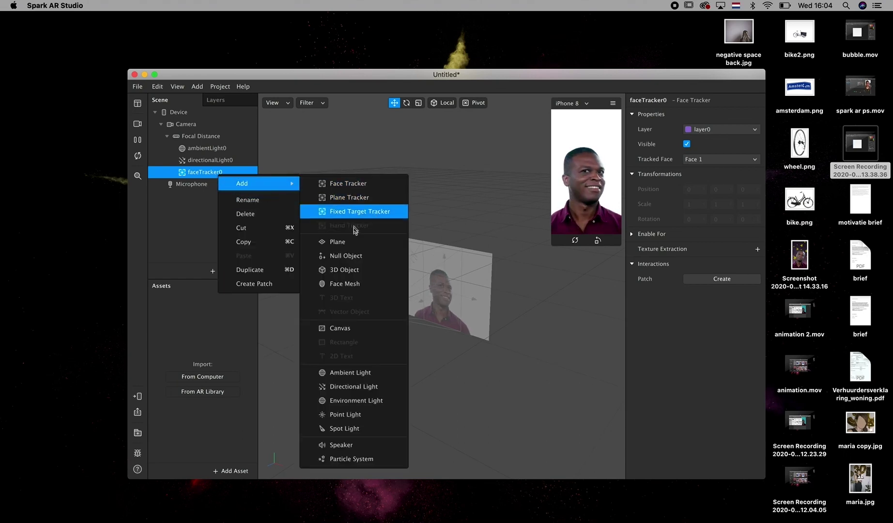
click(356, 284)
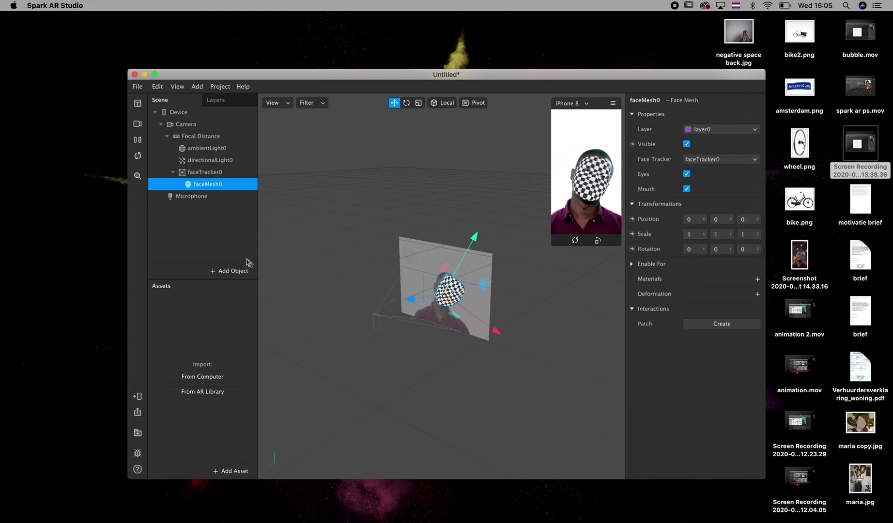
- Insert a Particle System, found by searching 'part' in Add Object
click(240, 275)
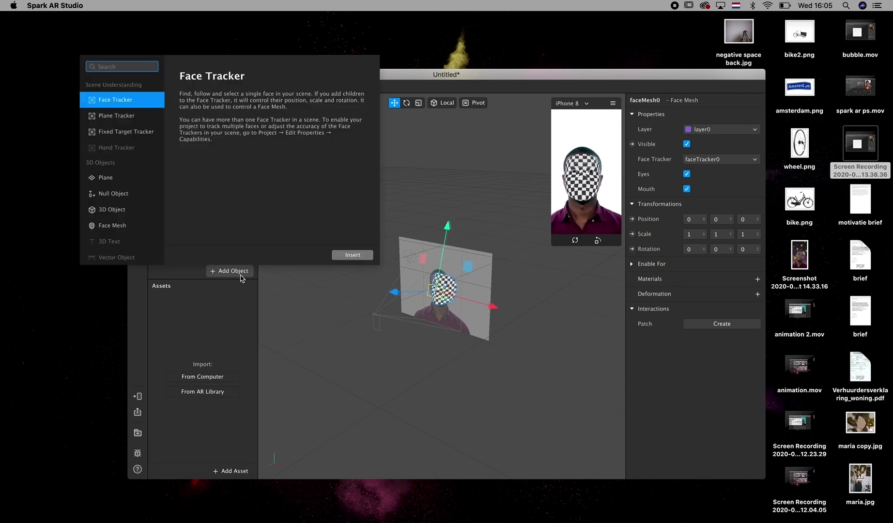
text(par)
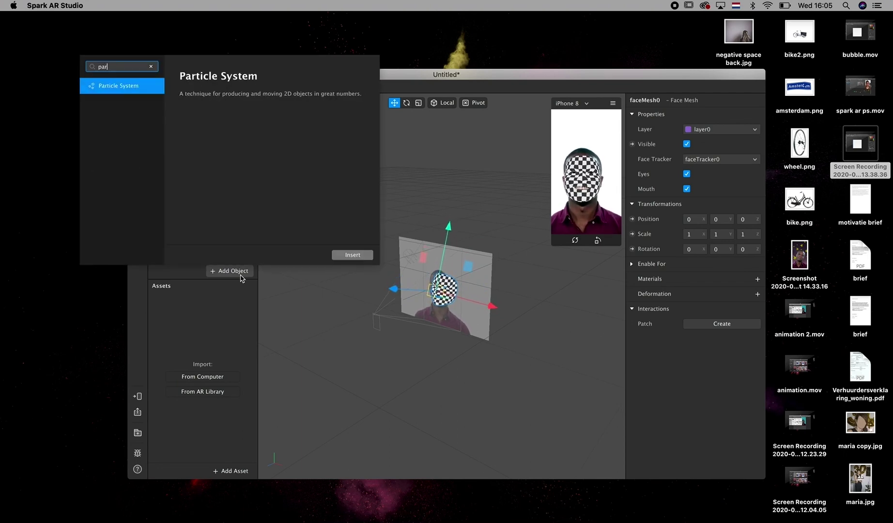
text(t)
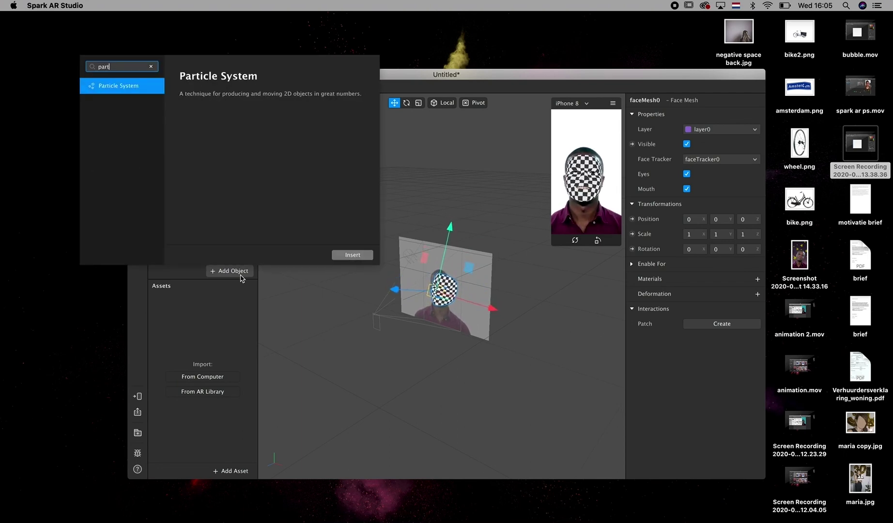
click(362, 257)
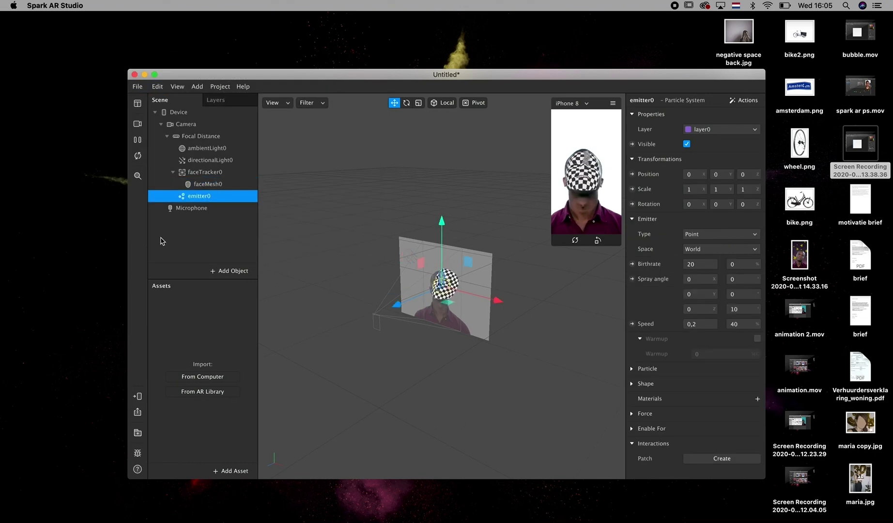
- Nest emitter0 under faceTracker0, position it near the mouth and check the particles in preview
drag(199, 197, 208, 174)
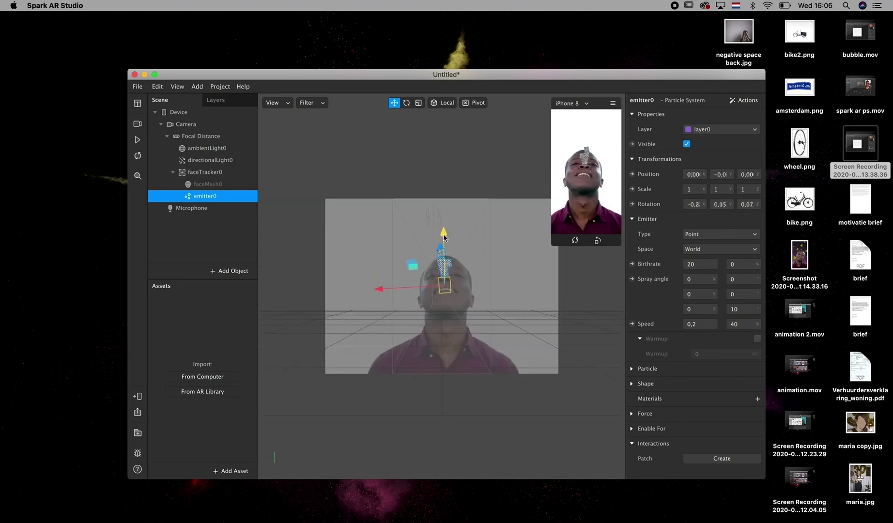
drag(443, 233, 445, 245)
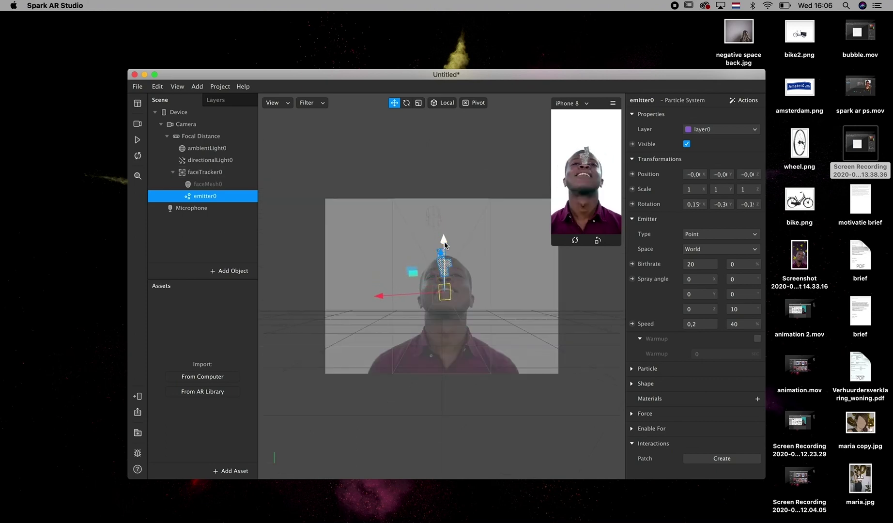
click(137, 140)
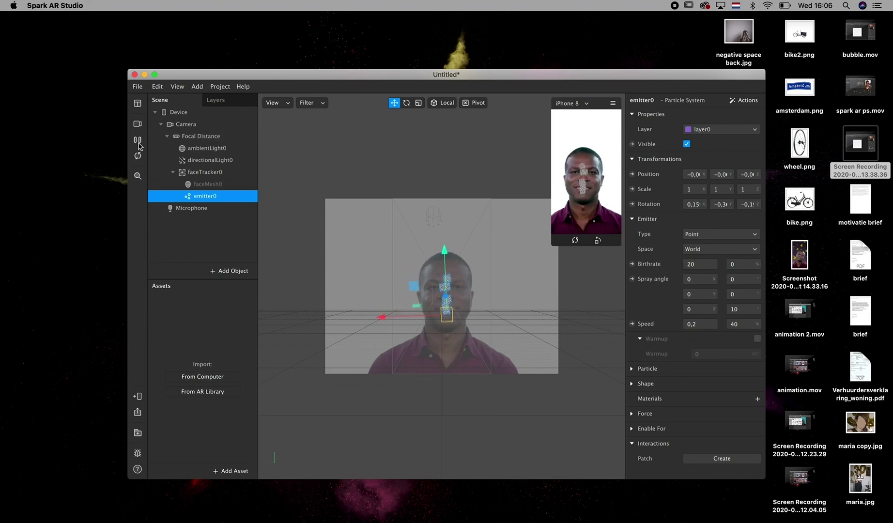
click(138, 141)
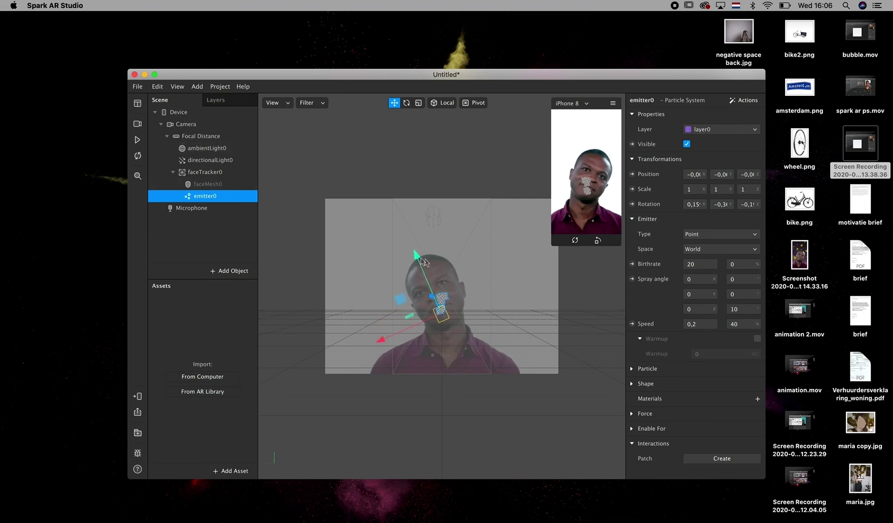
drag(423, 258, 413, 247)
click(138, 141)
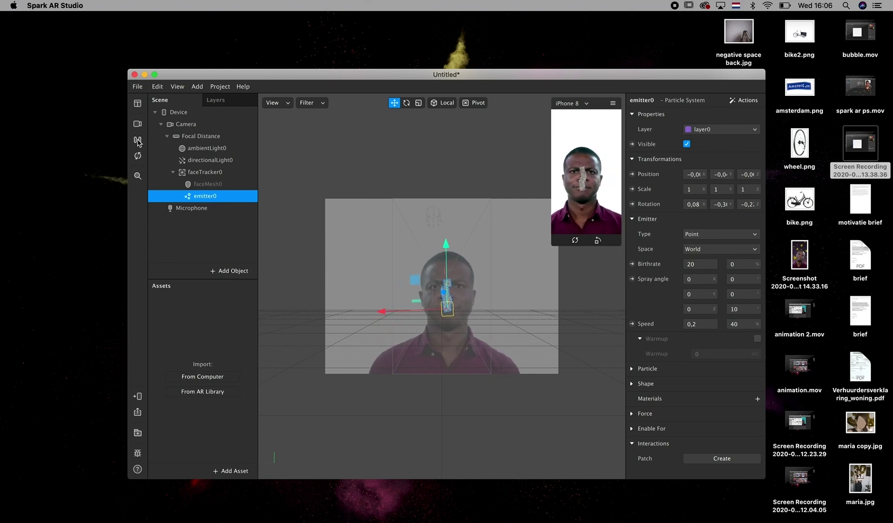
click(138, 141)
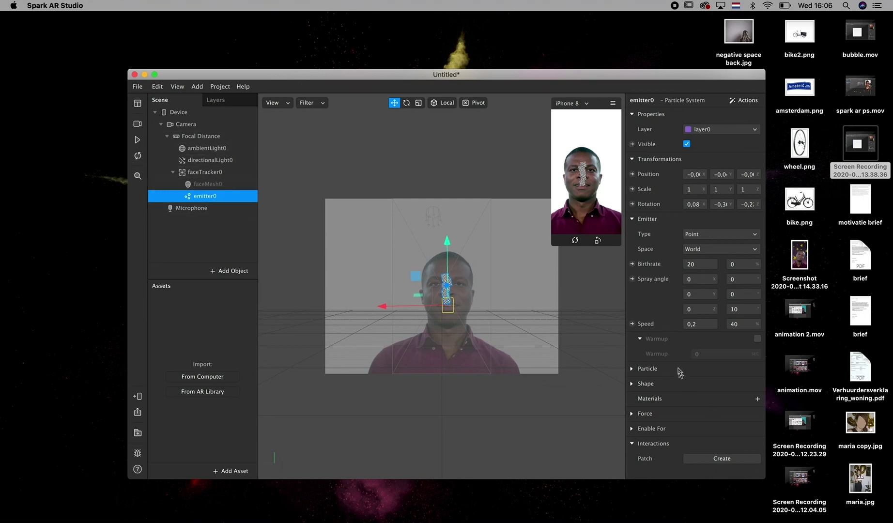
- Add a new material, material0, to emitter0 and set its shader type to Blended
click(758, 400)
click(215, 313)
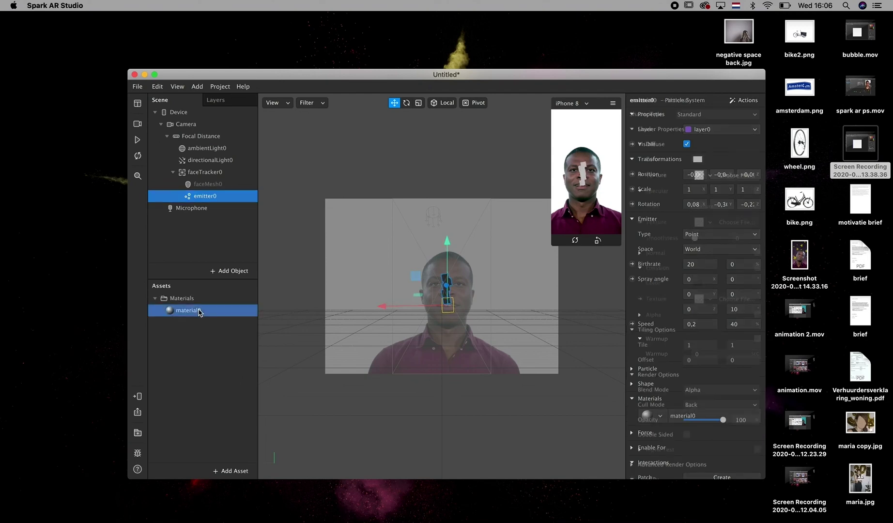
click(733, 117)
click(716, 167)
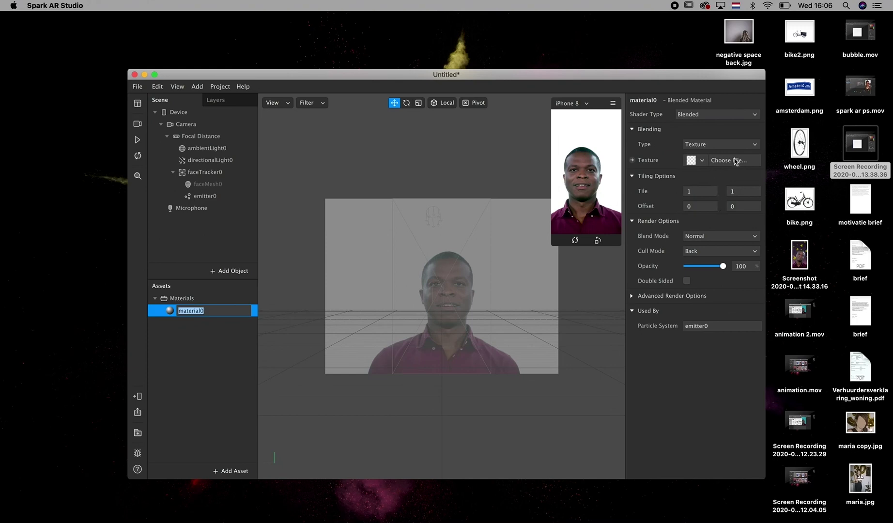
- Texture material0 with the imported bubble.png, then play and enlarge the device preview
click(702, 162)
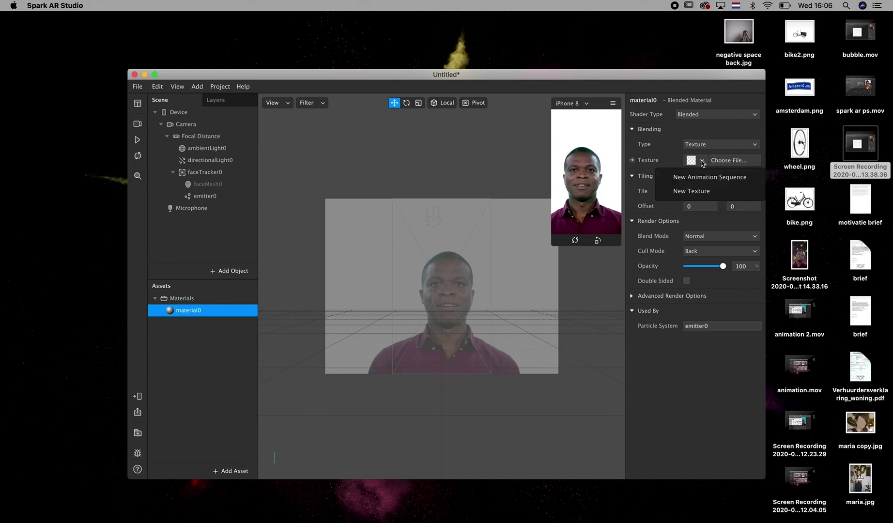
click(721, 163)
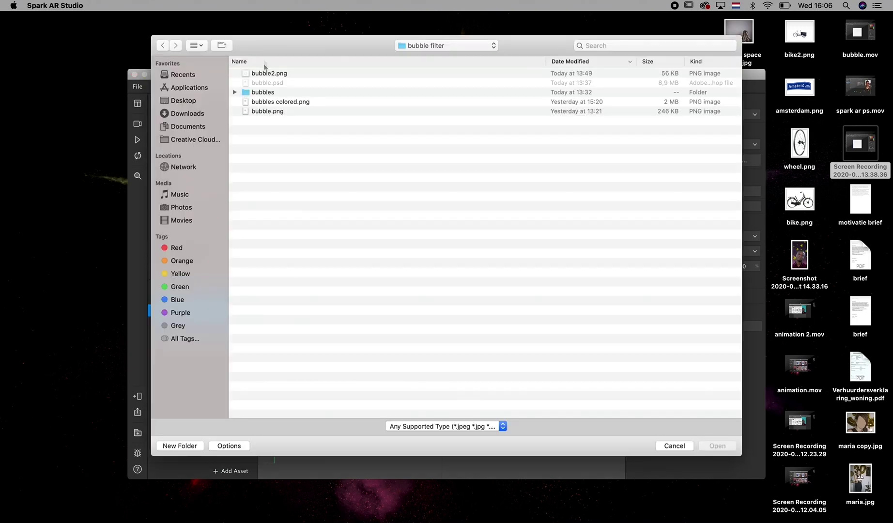
click(263, 112)
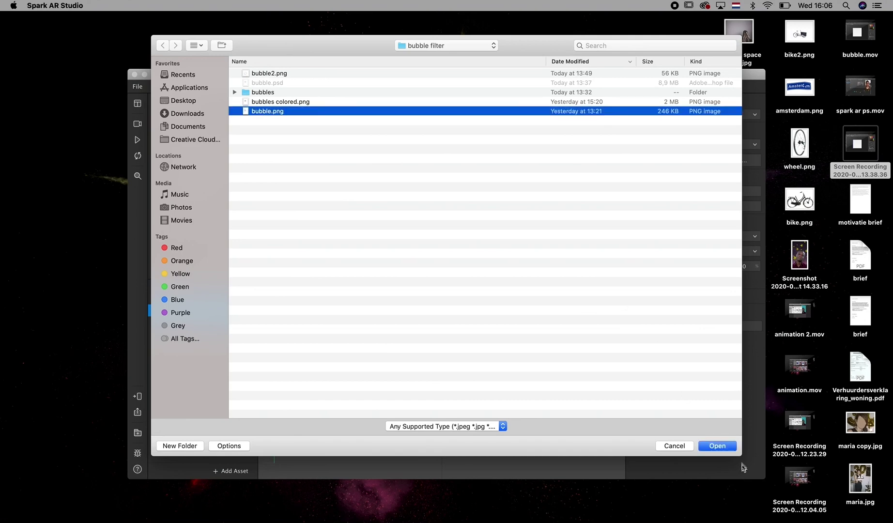
click(725, 449)
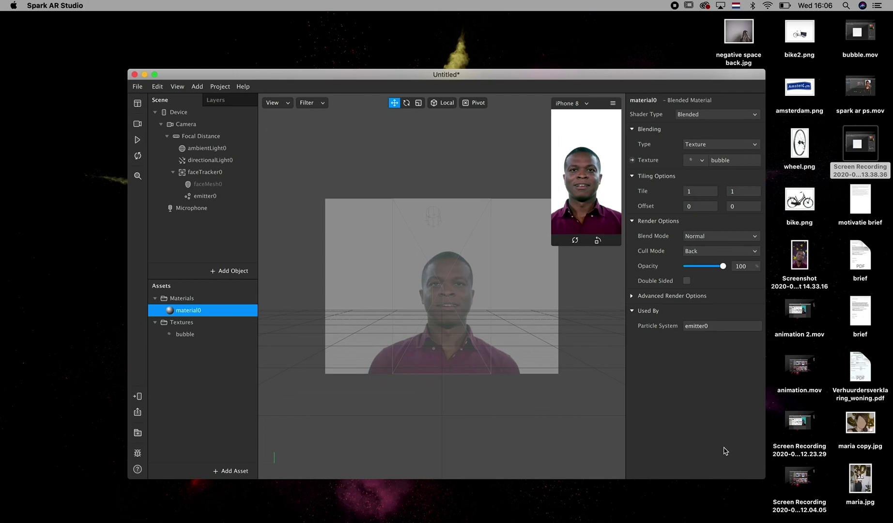
click(185, 334)
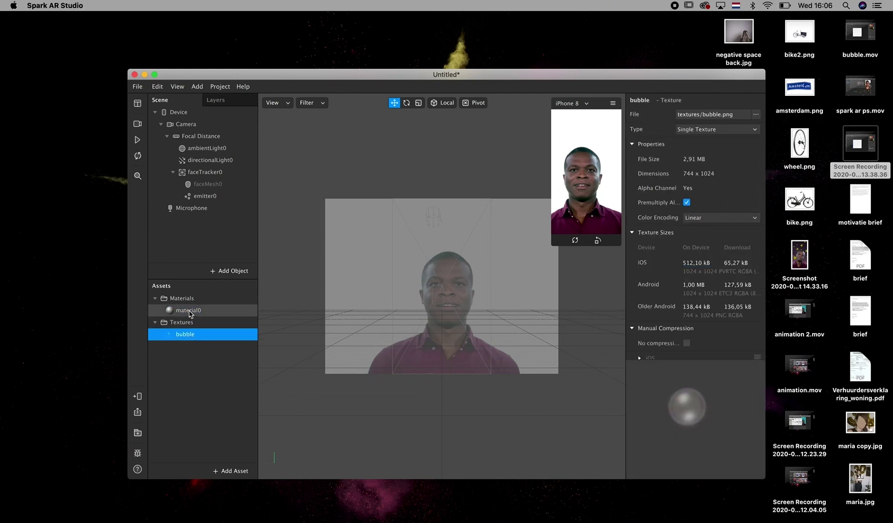
click(189, 312)
click(137, 141)
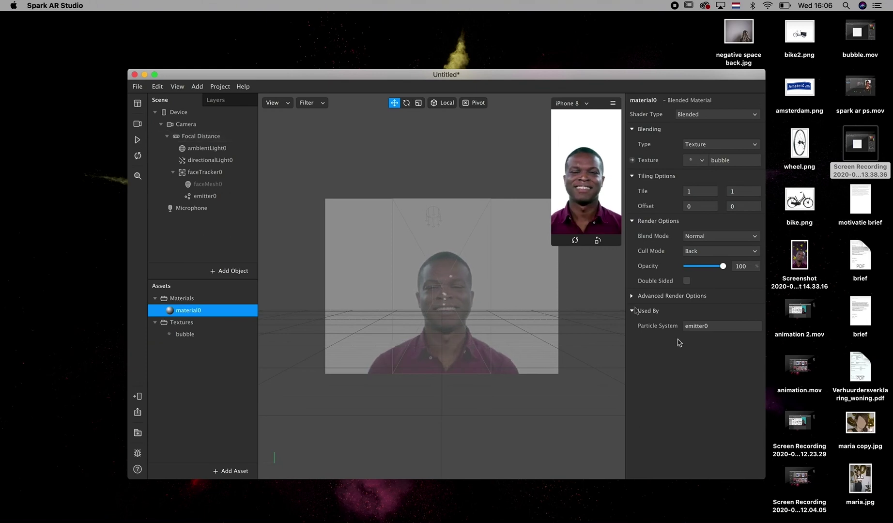
drag(552, 246, 448, 391)
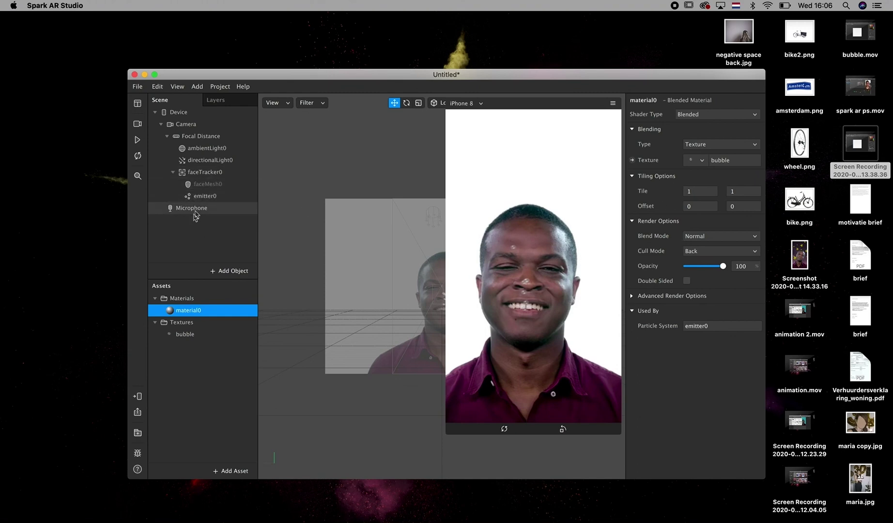
- Set emitter0's particle scale to 0,2, then reduce it to 0,08, and pause the preview
click(198, 196)
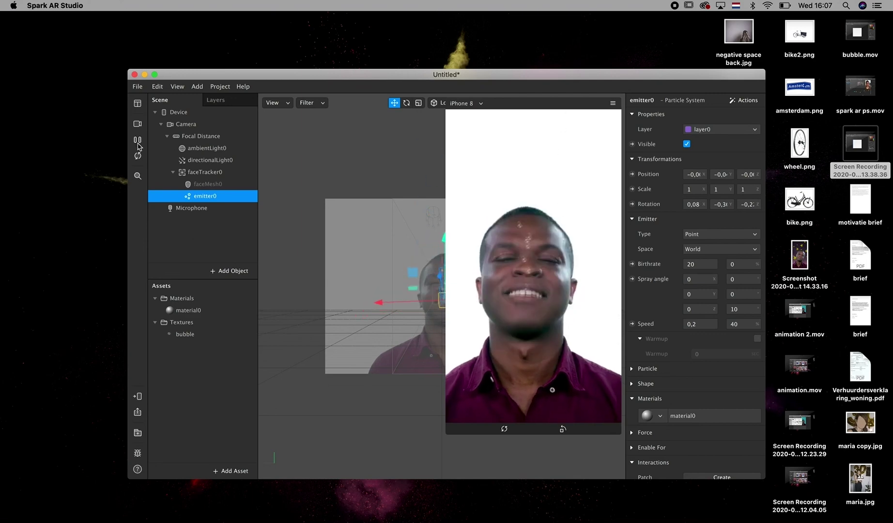
scroll(692, 390, down, 1)
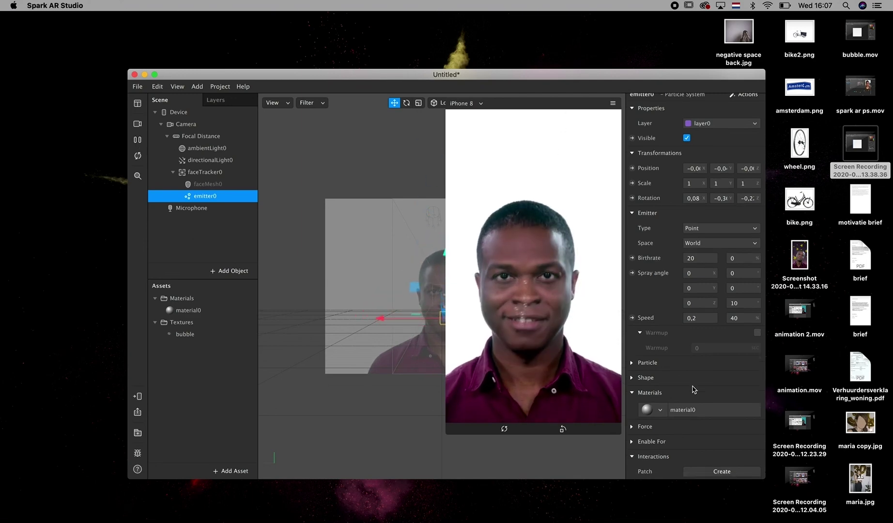
click(631, 363)
scroll(658, 374, down, 4)
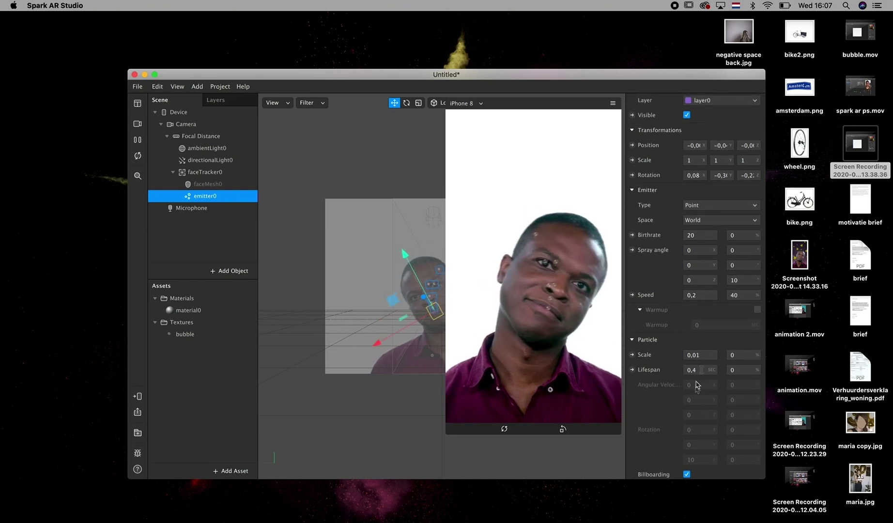
click(705, 355)
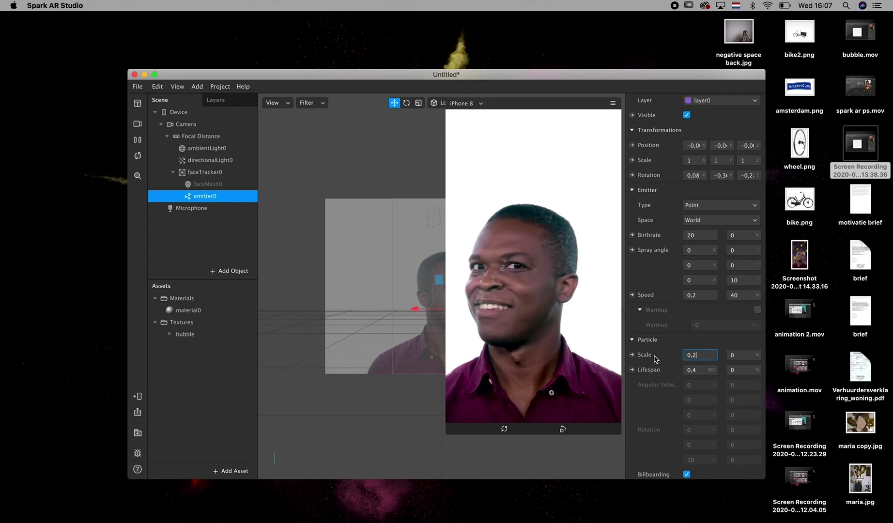
text(0,2)
key(Return)
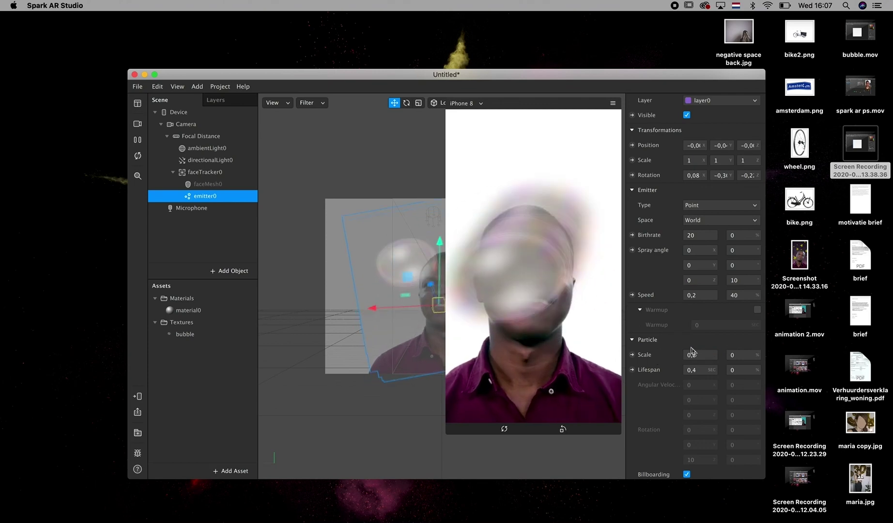
click(705, 356)
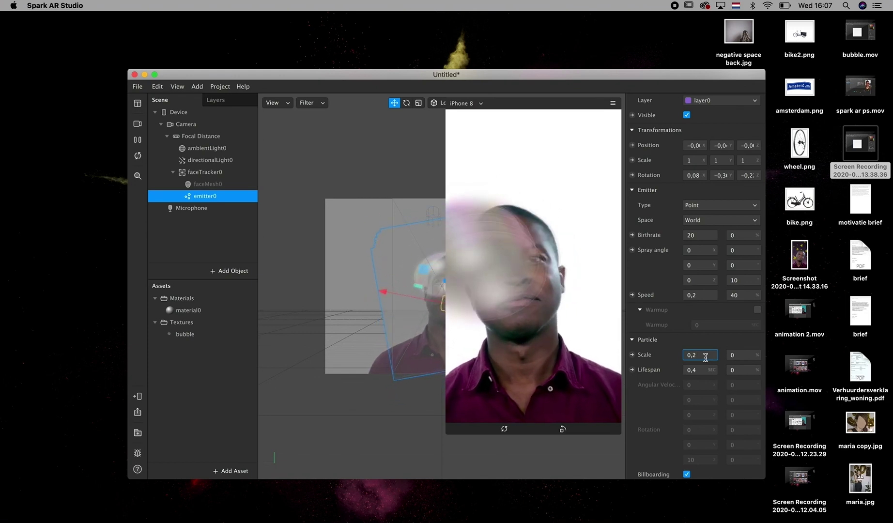
key(BackSpace)
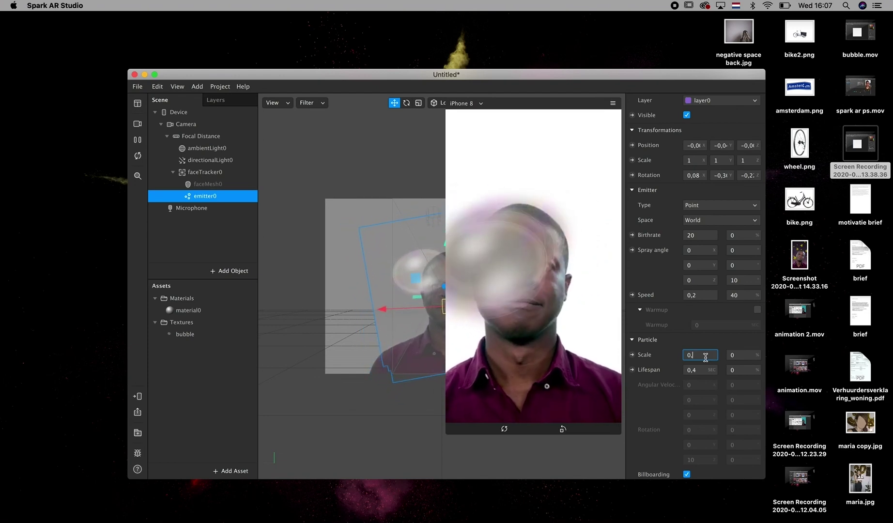
text(08)
click(723, 344)
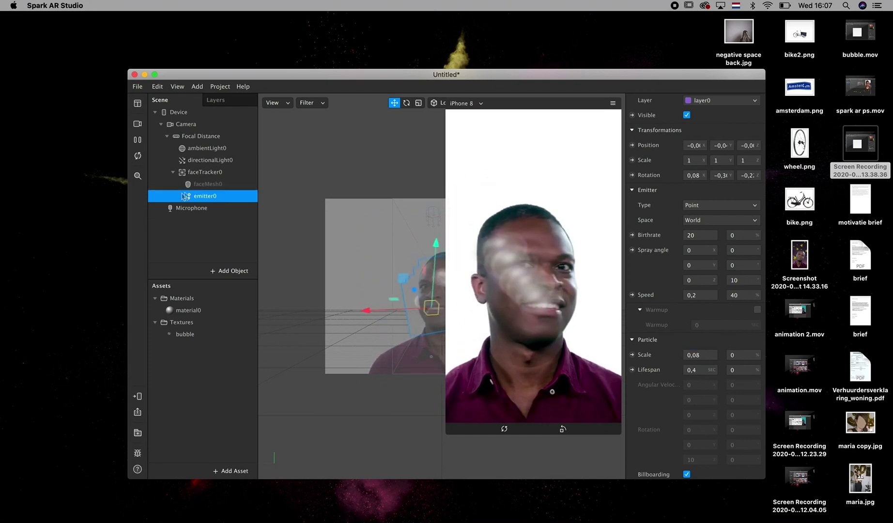
click(138, 143)
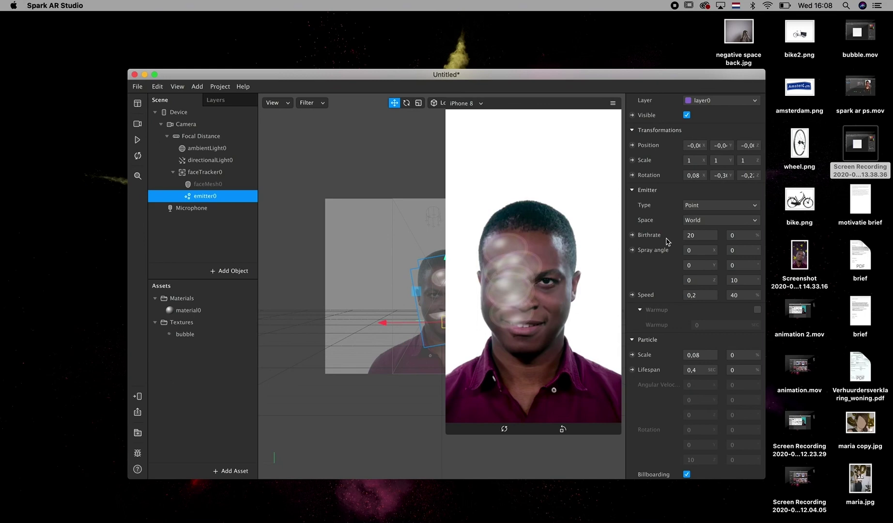
- Set emitter0's birthrate to 4 and check the bubbles in the preview
click(707, 237)
text(4)
key(Return)
click(138, 143)
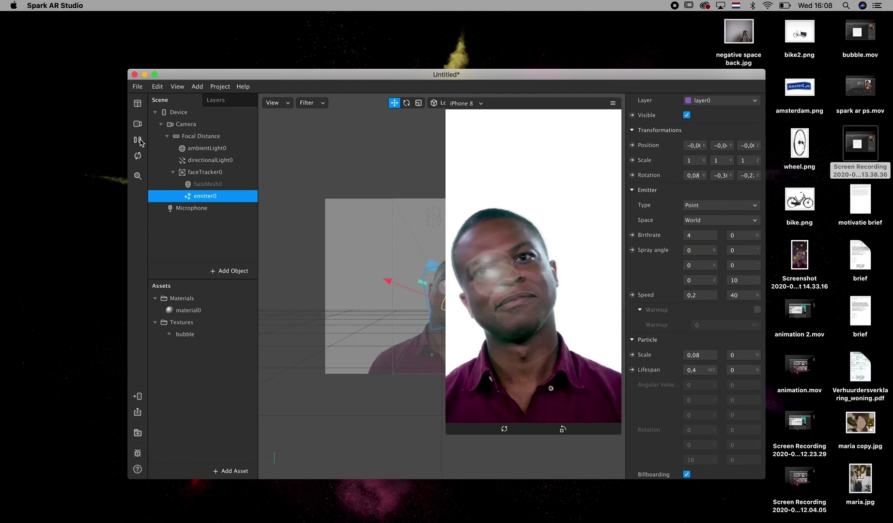
click(138, 140)
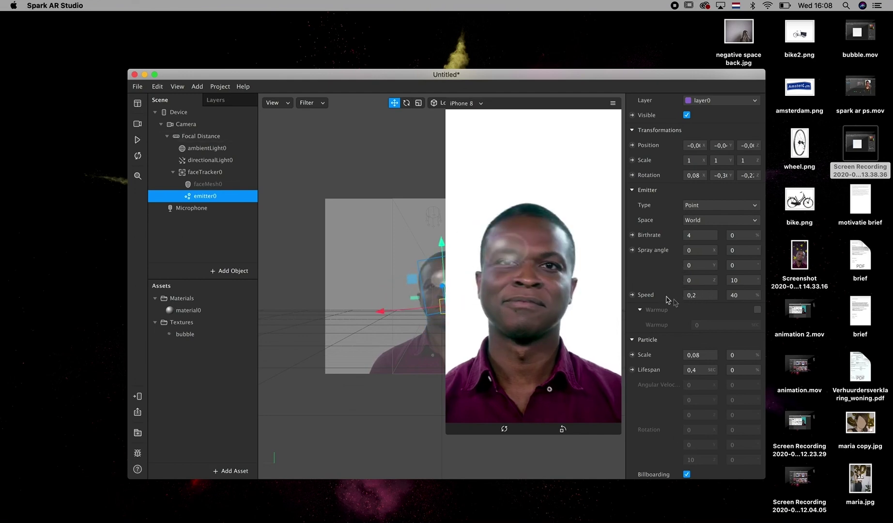
- Set the particle speed to 0,08 and preview the slower bubbles
click(703, 294)
key(Return)
click(137, 141)
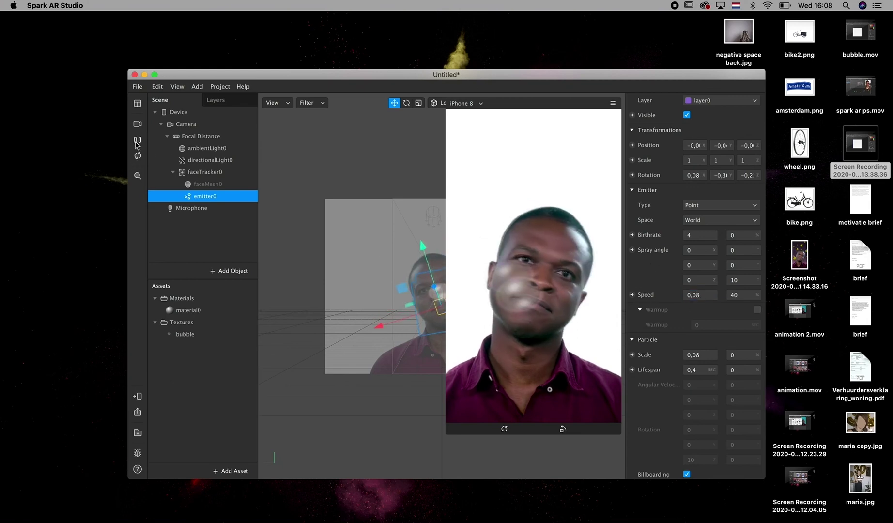
click(137, 141)
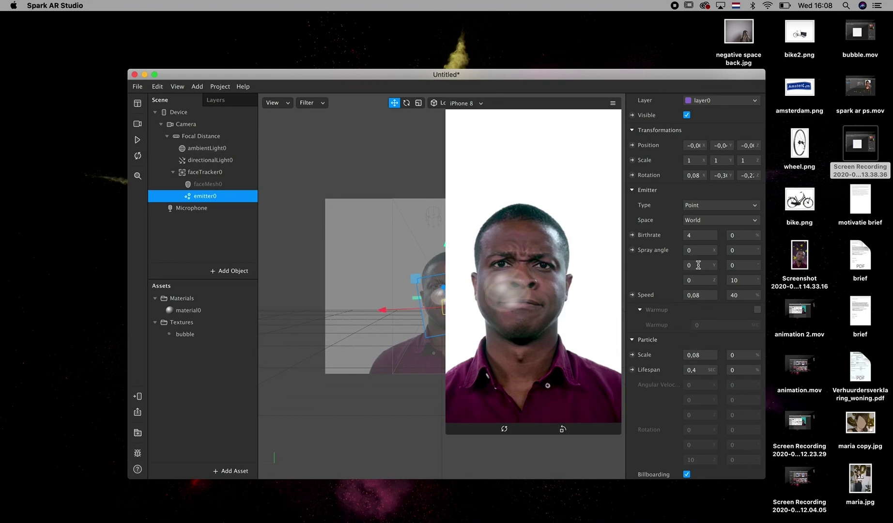
- Set the particle lifespan to 4 and watch the bubbles rise in the preview
scroll(692, 288, down, 3)
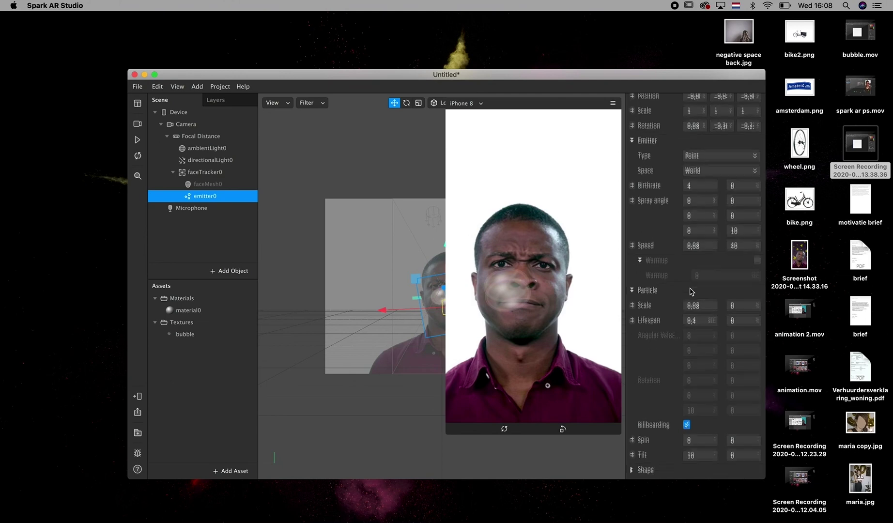
scroll(692, 291, down, 1)
click(704, 312)
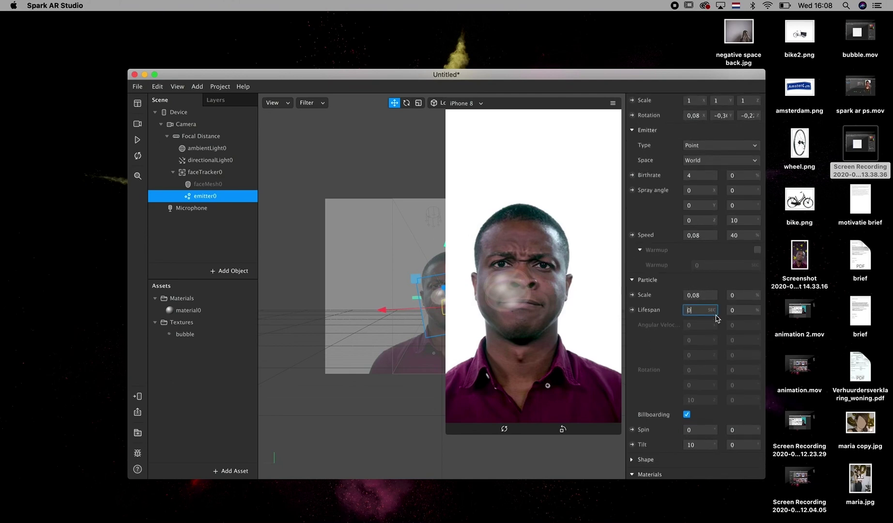
key(Return)
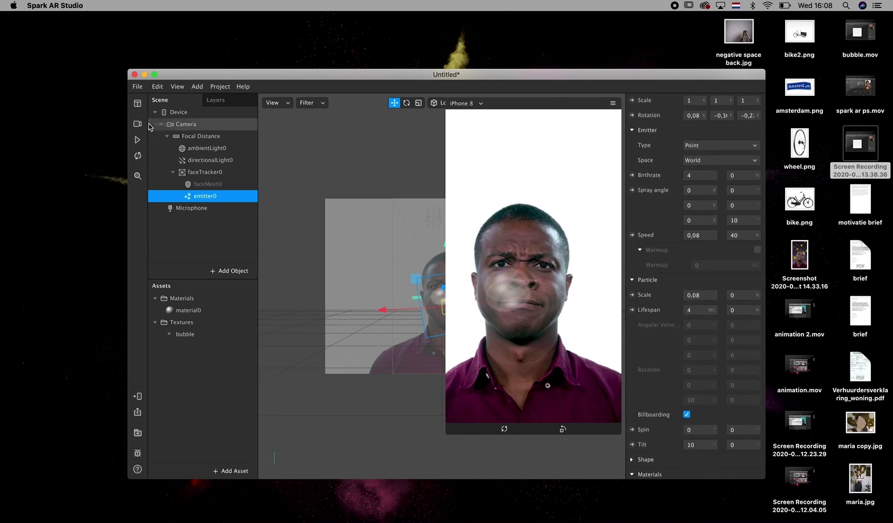
click(138, 144)
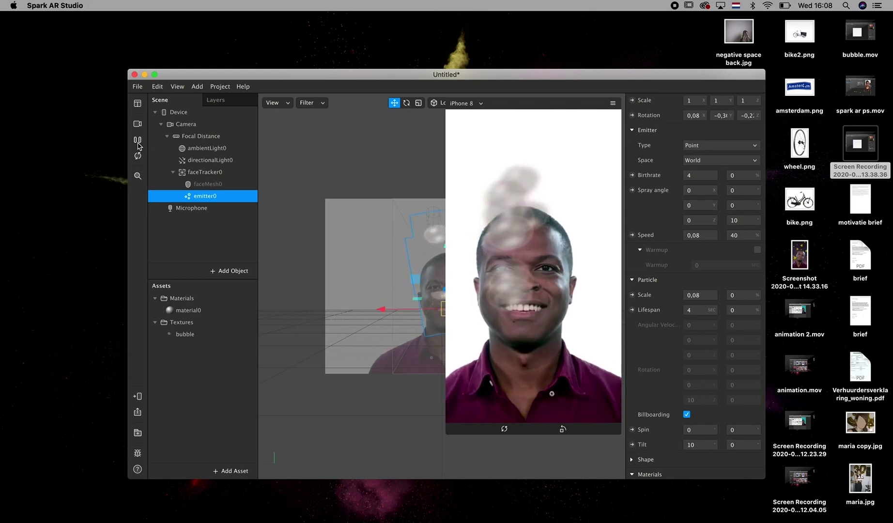
click(138, 144)
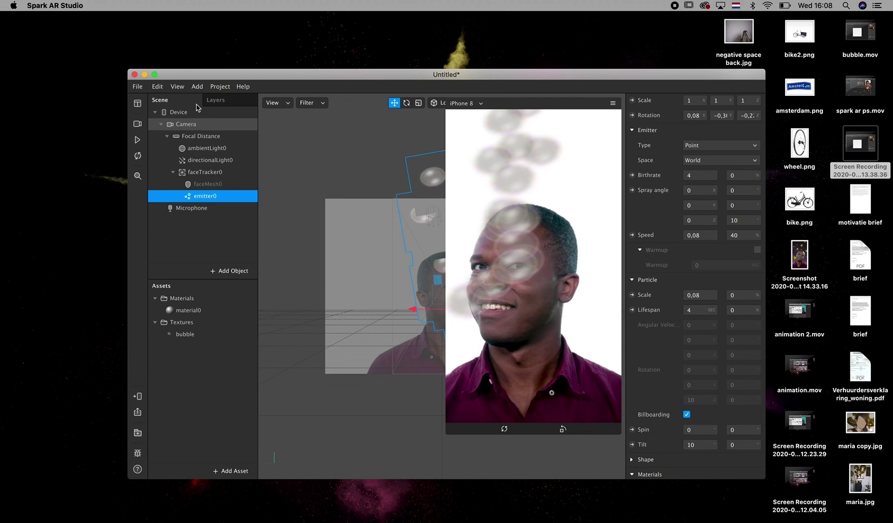
- Set emitter0's spray angle variation to 20, 20, 10 and preview the spread
scroll(704, 285, up, 1)
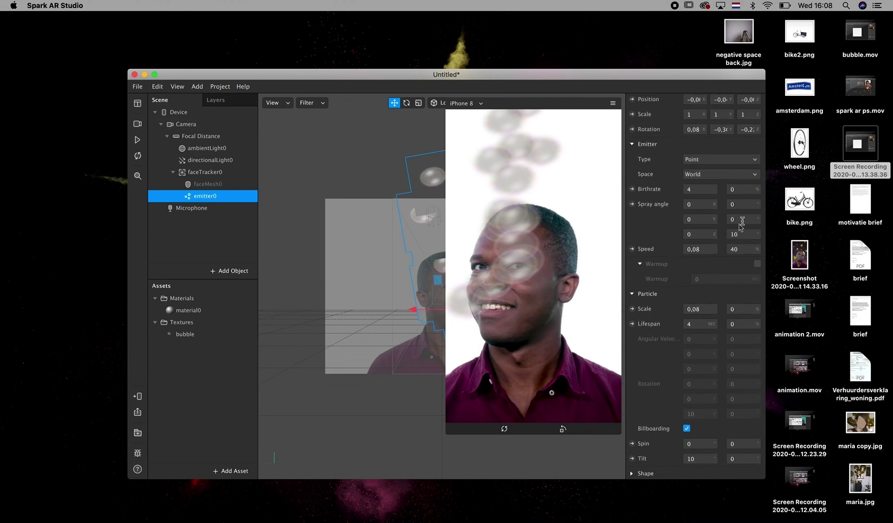
click(738, 204)
key(Return)
click(746, 220)
key(Return)
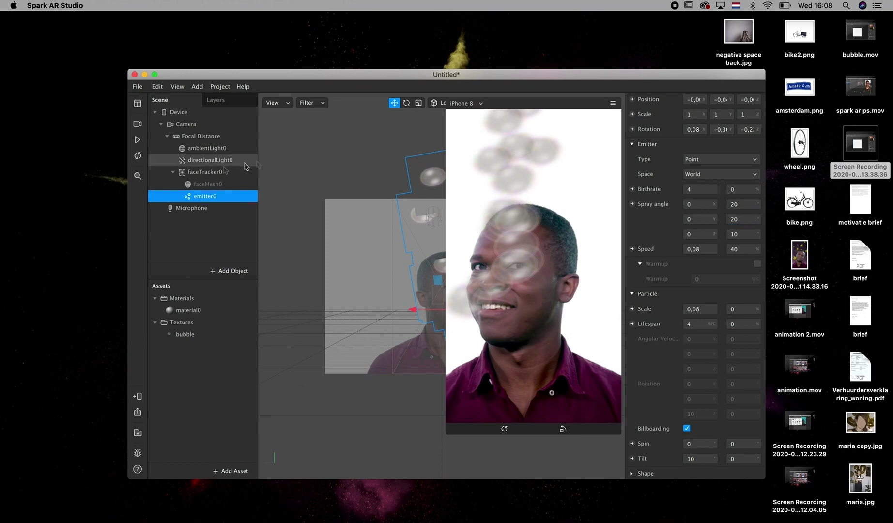
click(138, 140)
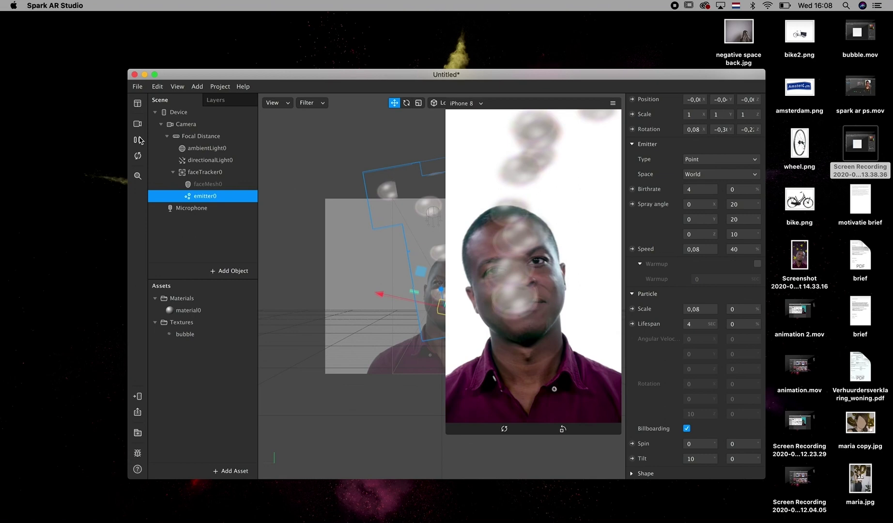
click(138, 140)
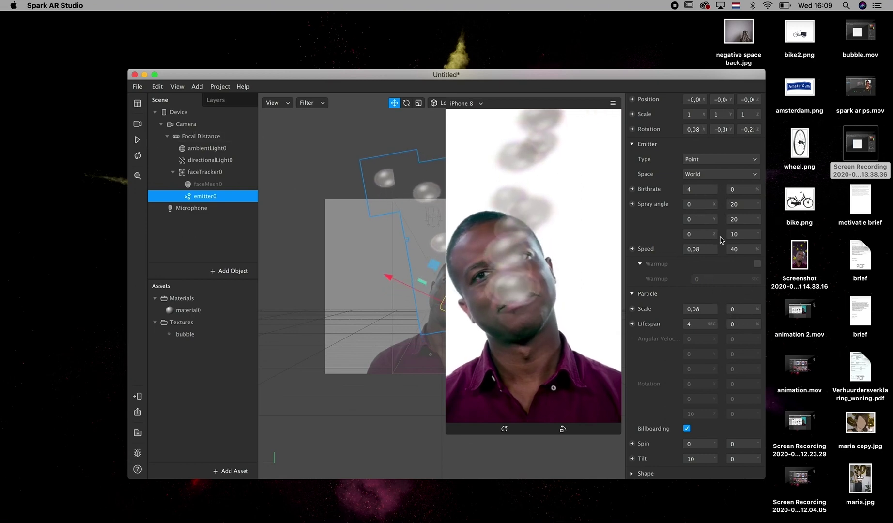
scroll(720, 240, down, 5)
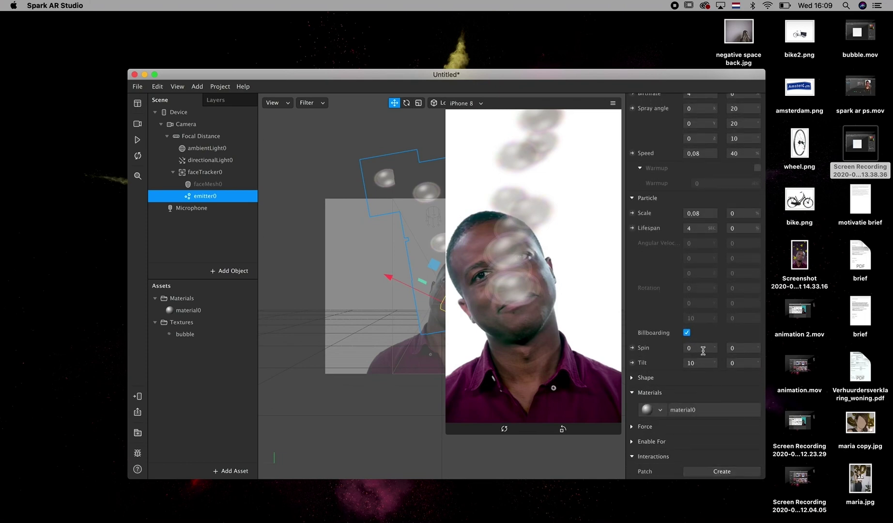
- Turn on acceleration under emitter0's Force settings and try strength values in the preview
click(634, 427)
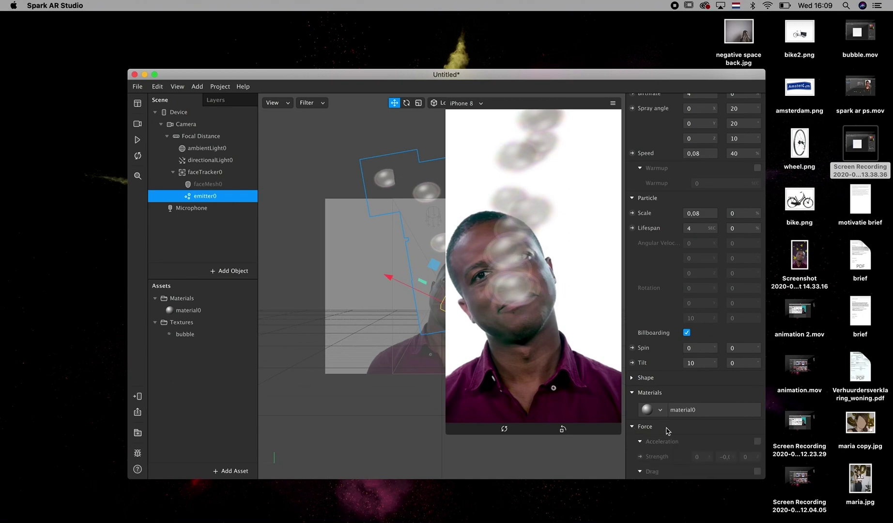
scroll(669, 432, down, 3)
click(757, 378)
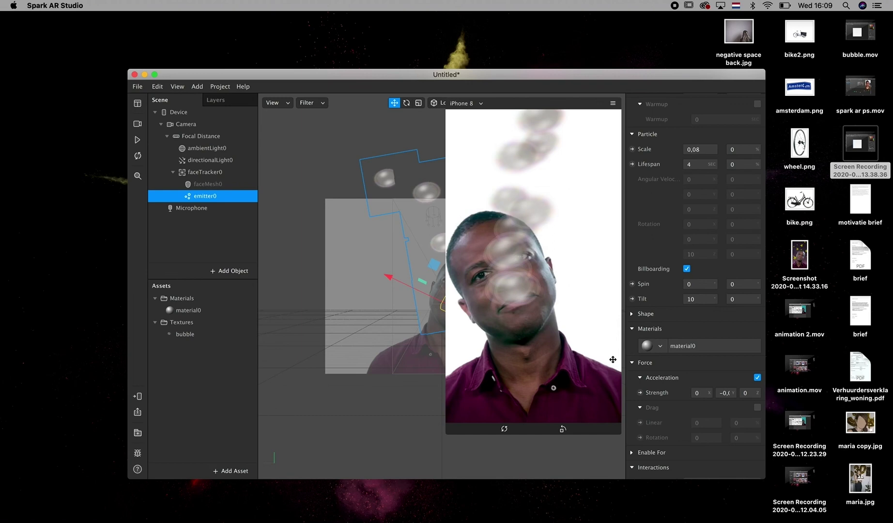
click(138, 142)
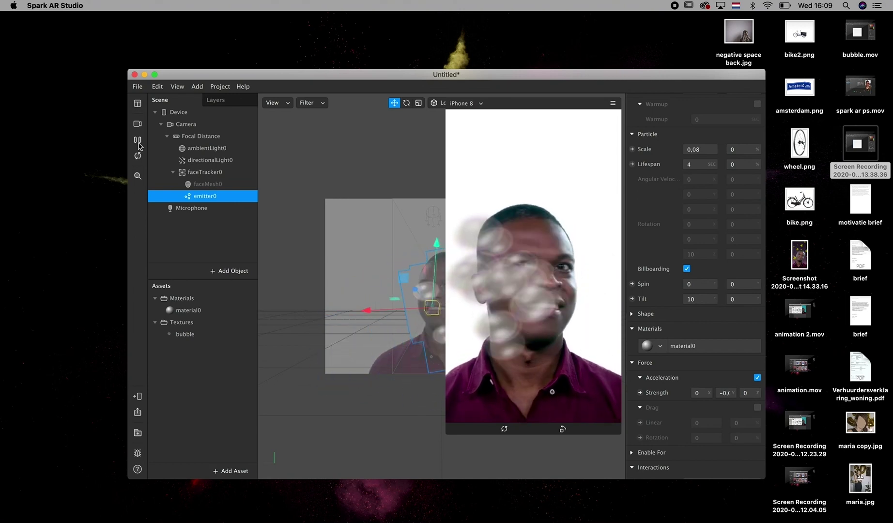
click(138, 141)
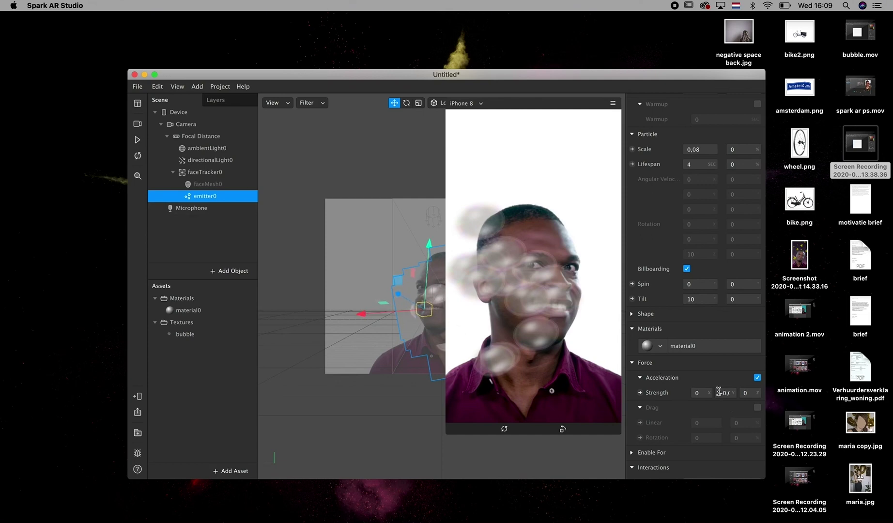
click(718, 391)
key(Return)
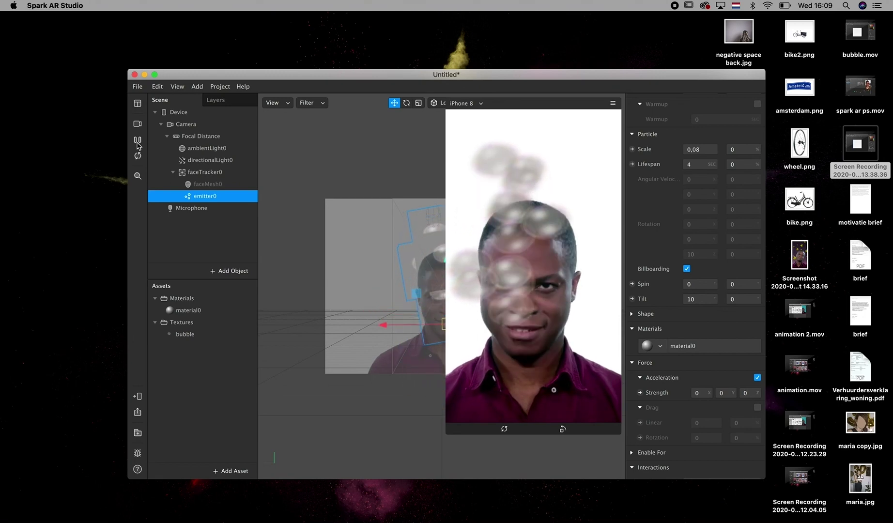
click(138, 140)
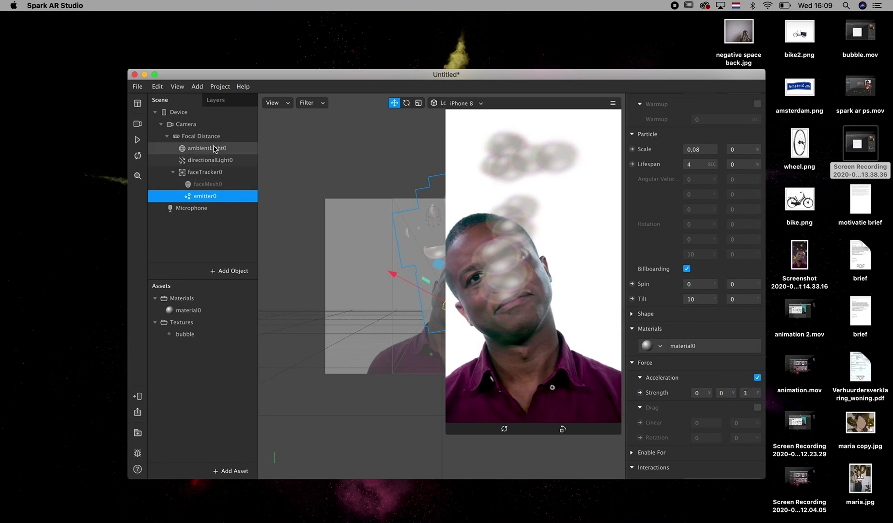
click(137, 141)
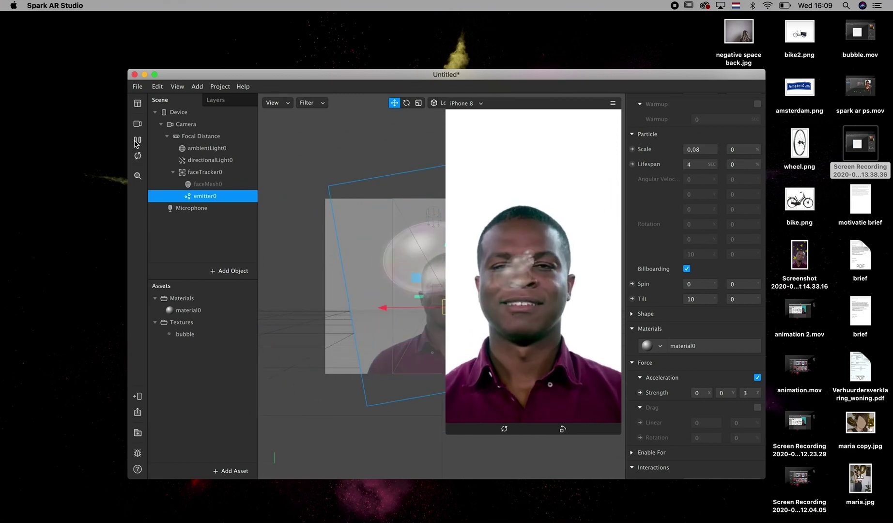
click(137, 141)
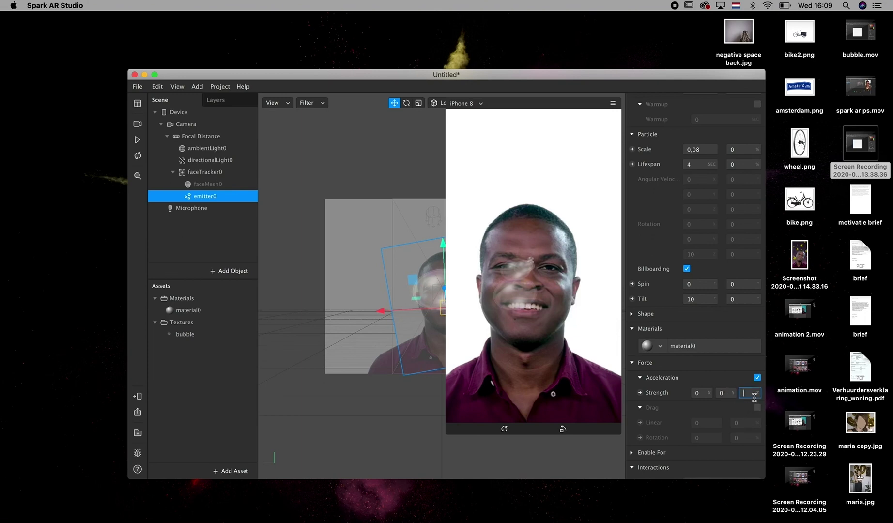
- Set acceleration strength to 0, 1, 0 and drag to linear 3, rotation 5
click(726, 393)
key(Return)
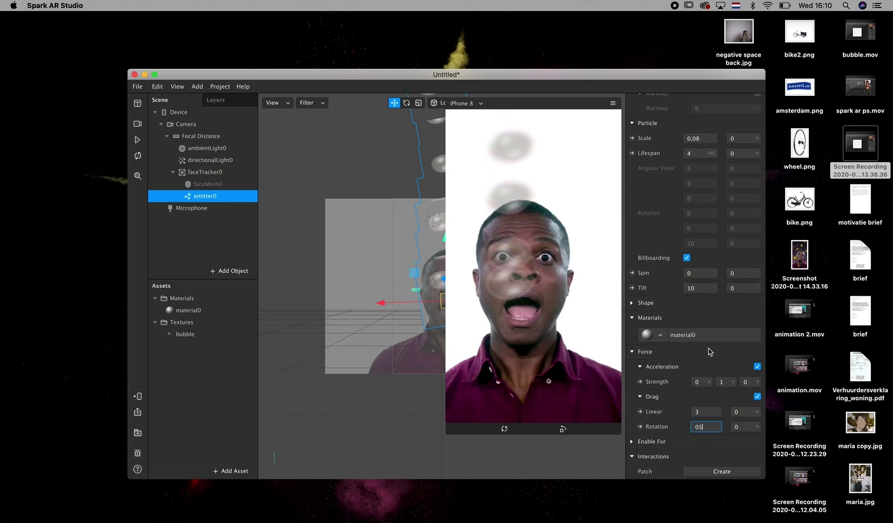
key(Return)
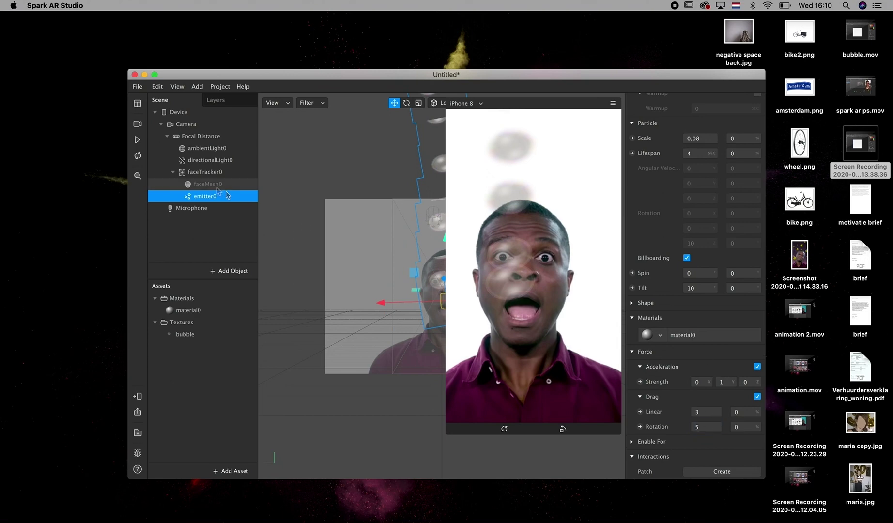
click(138, 140)
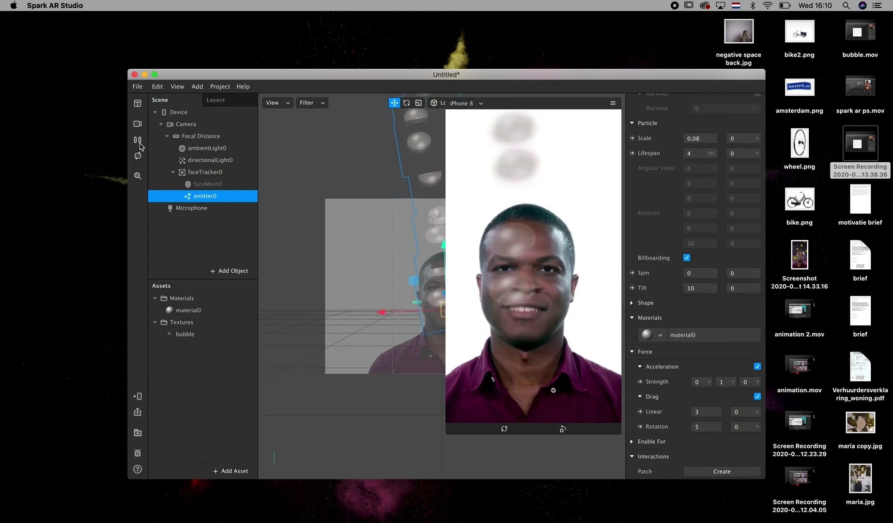
click(139, 144)
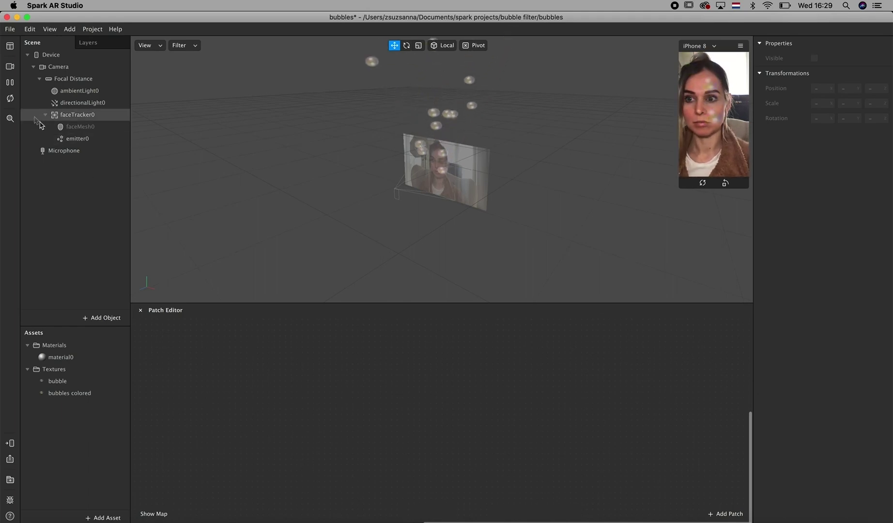
- Create an emitter0 visibility patch, add the faceTracker0 patches, and arrange them in a row
click(71, 138)
click(759, 87)
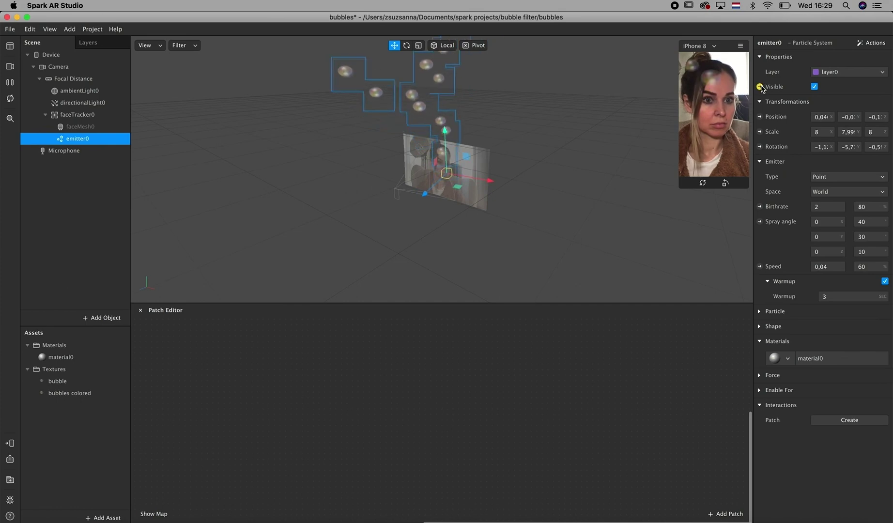
scroll(465, 436, up, 5)
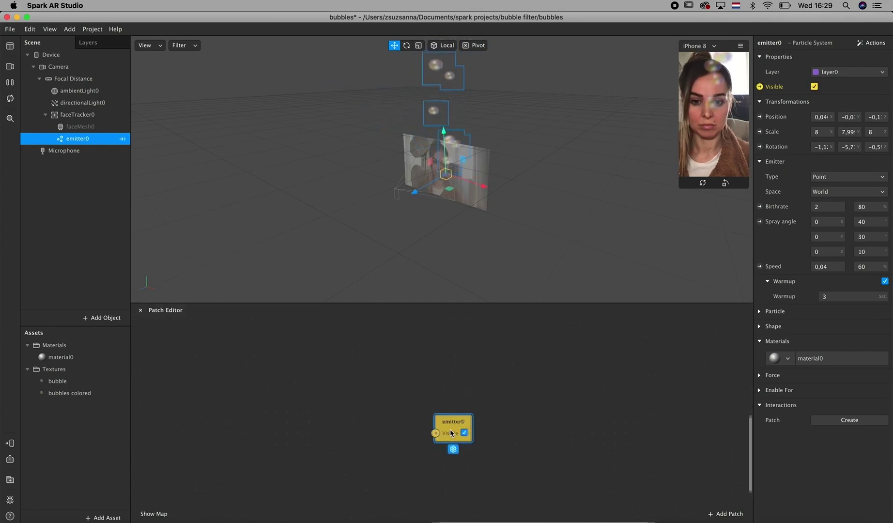
scroll(465, 421, down, 3)
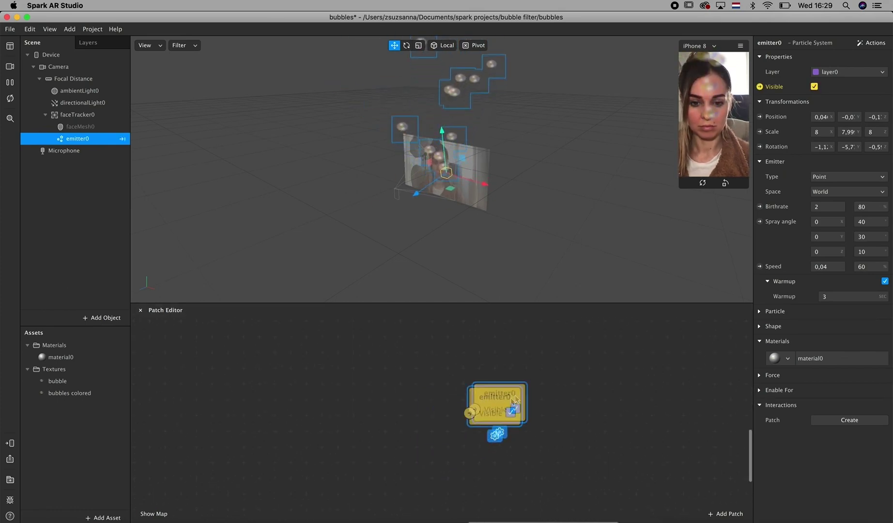
scroll(464, 421, left, 3)
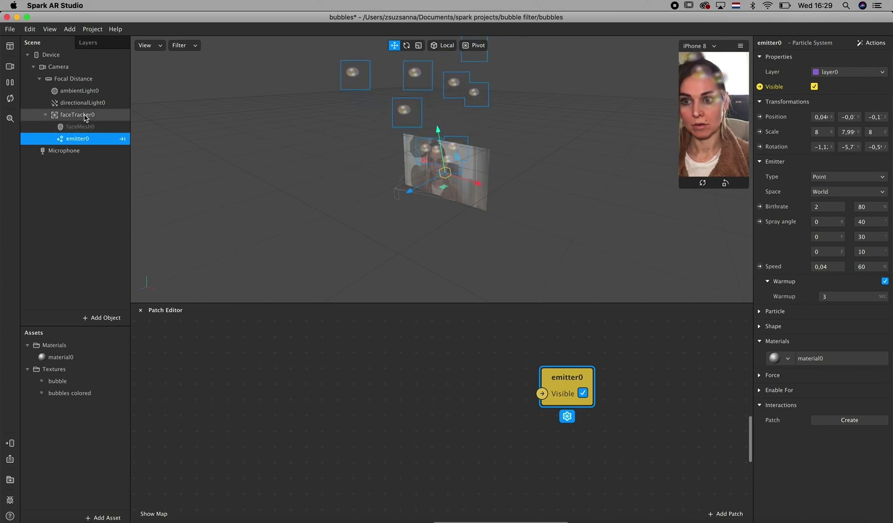
drag(86, 116, 189, 410)
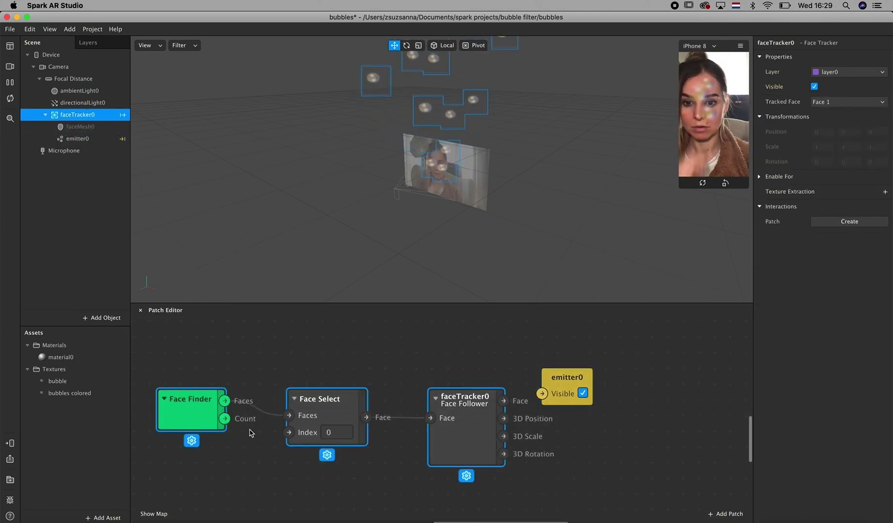
scroll(385, 438, down, 2)
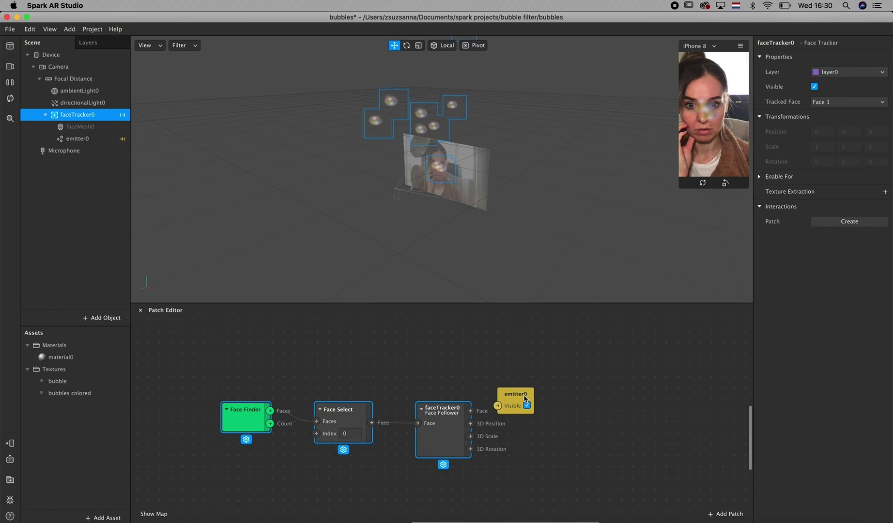
drag(525, 398, 592, 398)
drag(241, 413, 210, 351)
drag(335, 416, 303, 355)
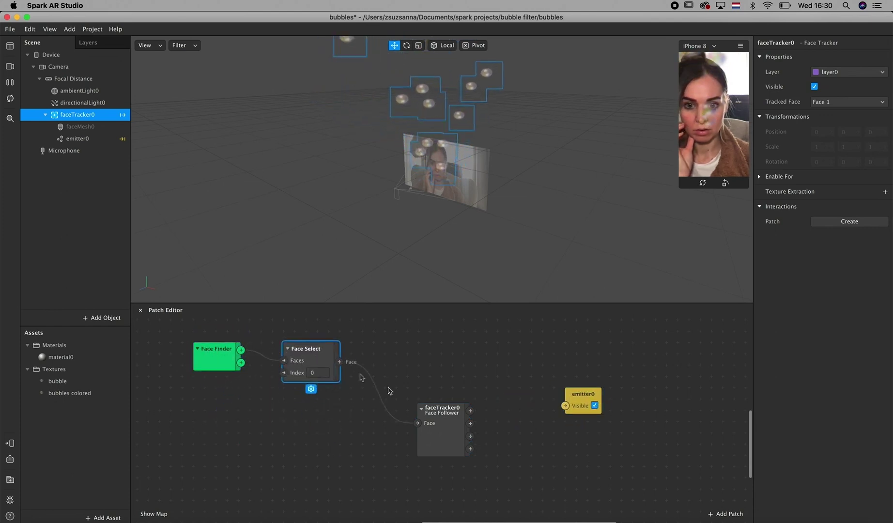
drag(439, 423, 385, 362)
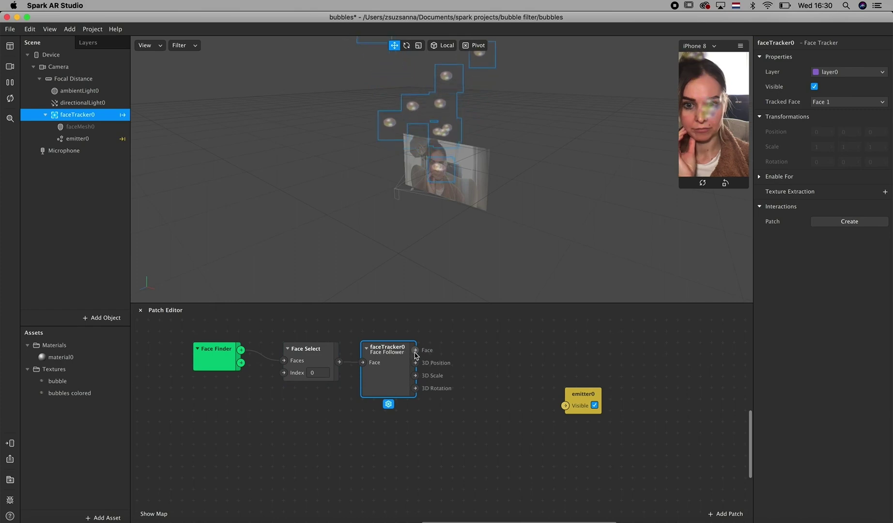
- Add a Mouth Open patch and connect it to emitter0's Visible input
double_click(440, 353)
text(mouth)
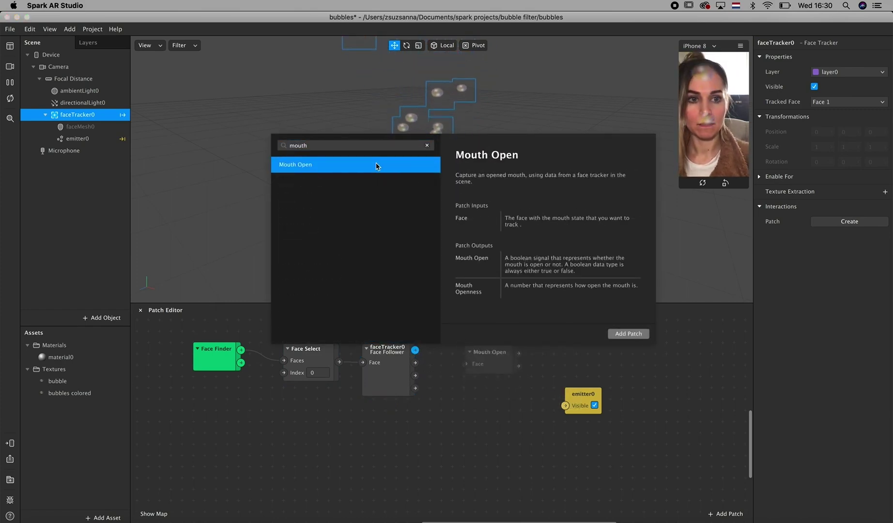
click(628, 334)
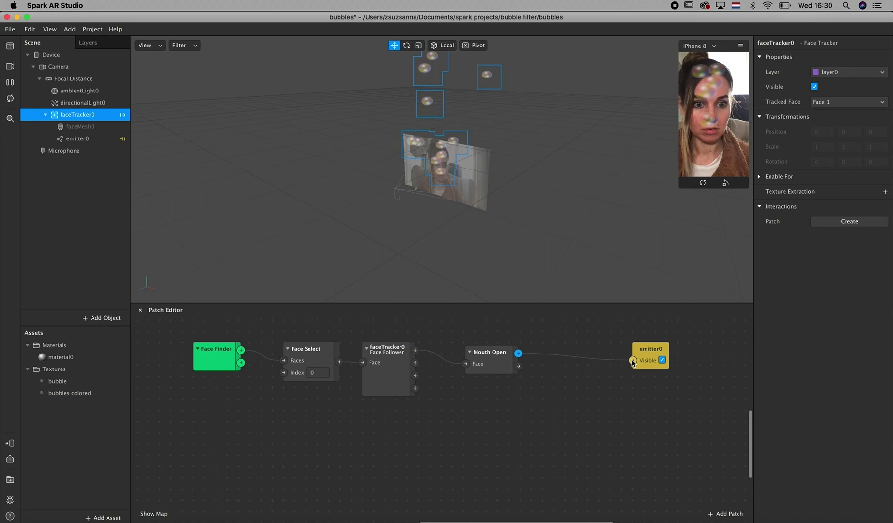
drag(518, 352, 633, 361)
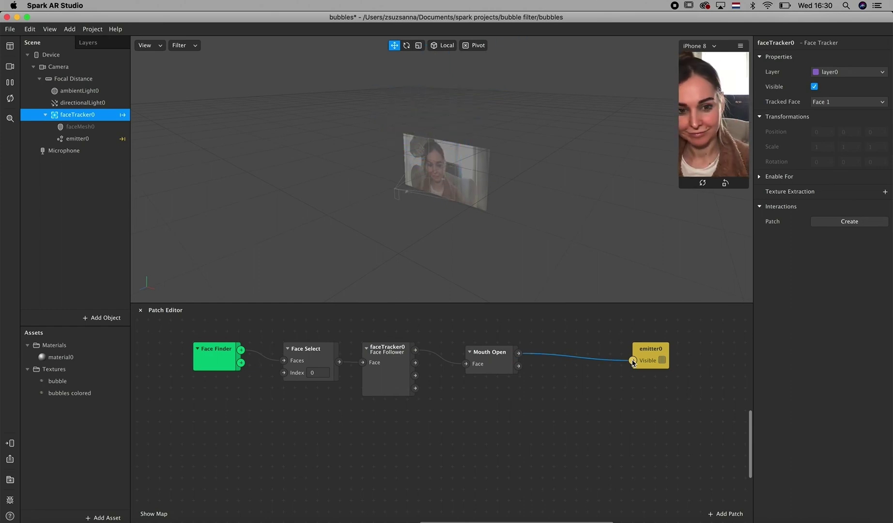
scroll(581, 415, down, 3)
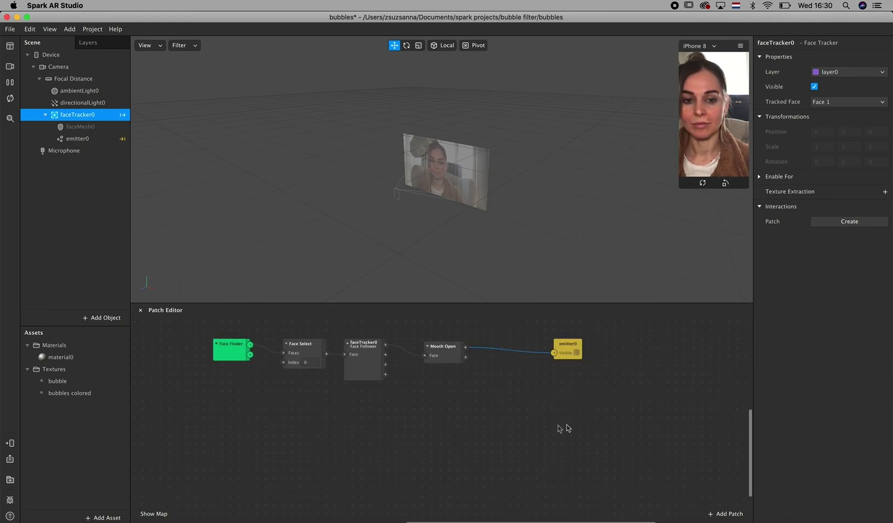
scroll(562, 428, right, 2)
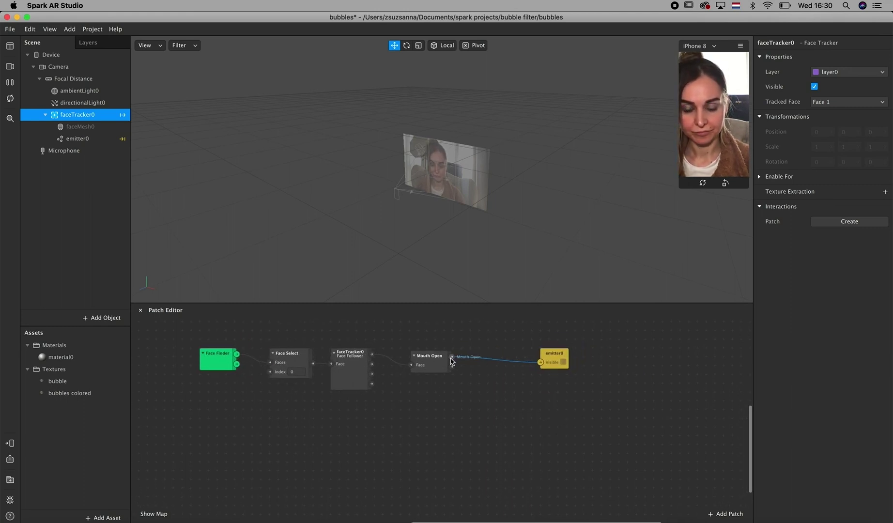
scroll(340, 396, down, 2)
scroll(342, 396, up, 3)
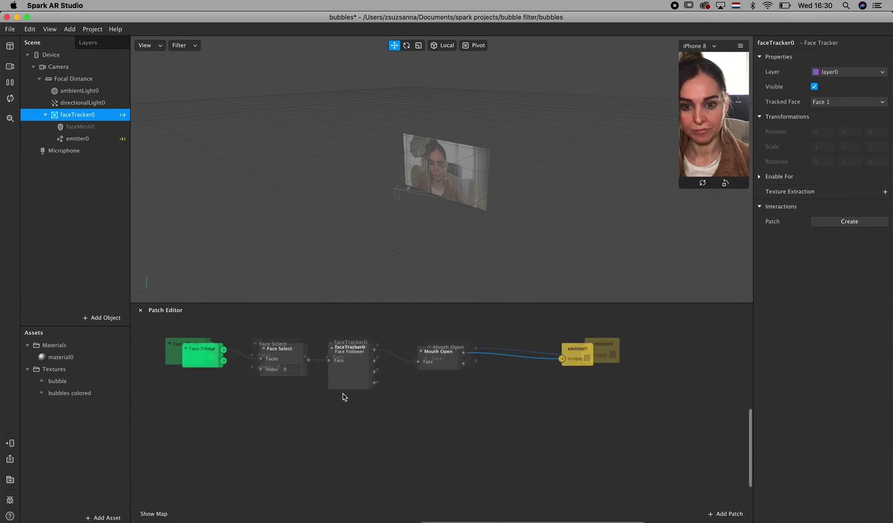
- Insert a Speaker object, speaker0, into the scene
click(103, 318)
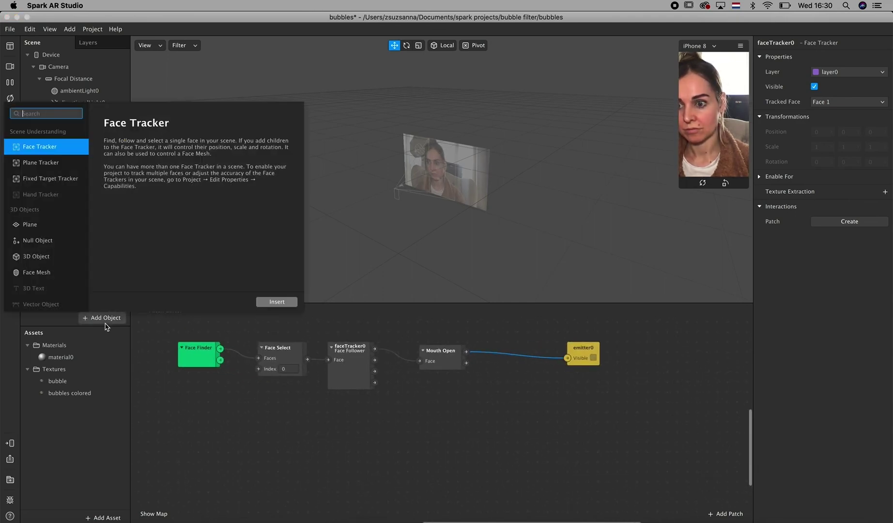
text(spea)
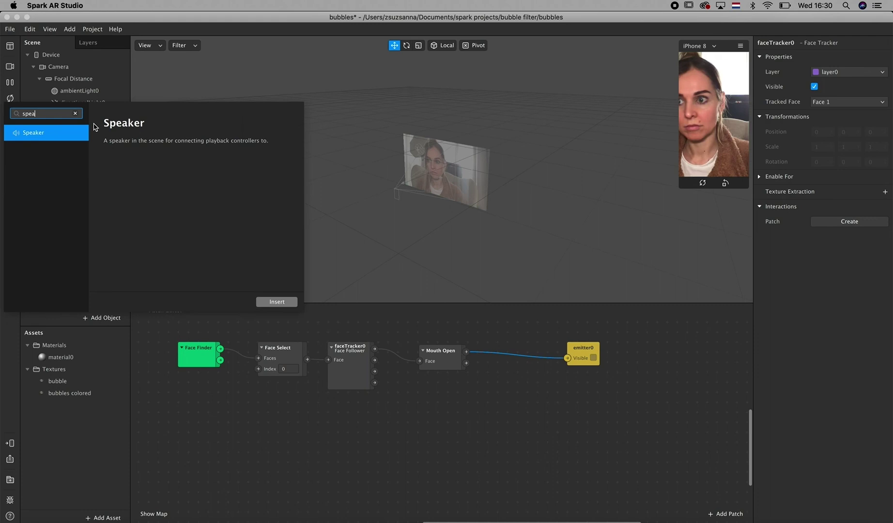
text(k)
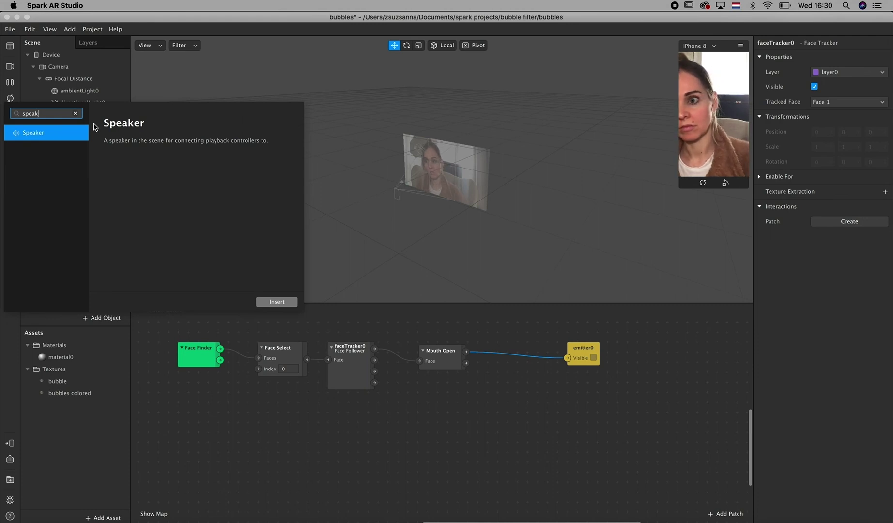
click(277, 303)
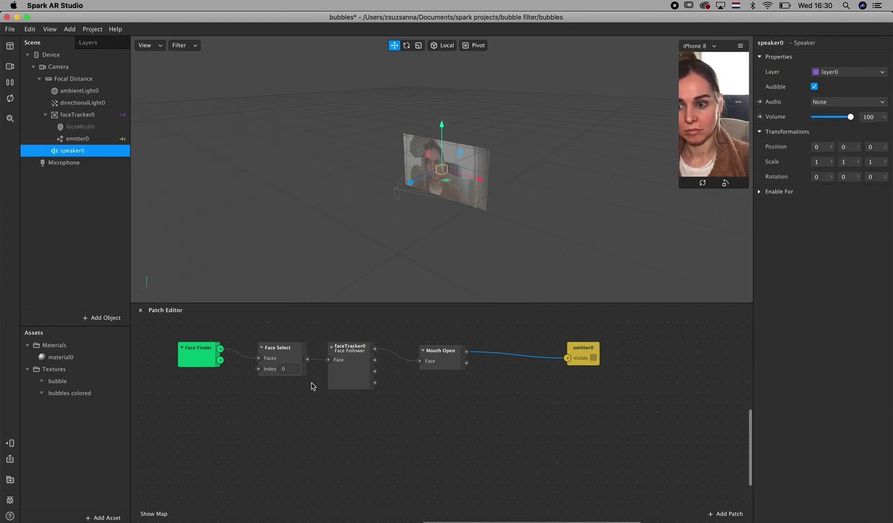
- Import bubble.m4a from the computer's sounds folder as an audio asset
click(113, 518)
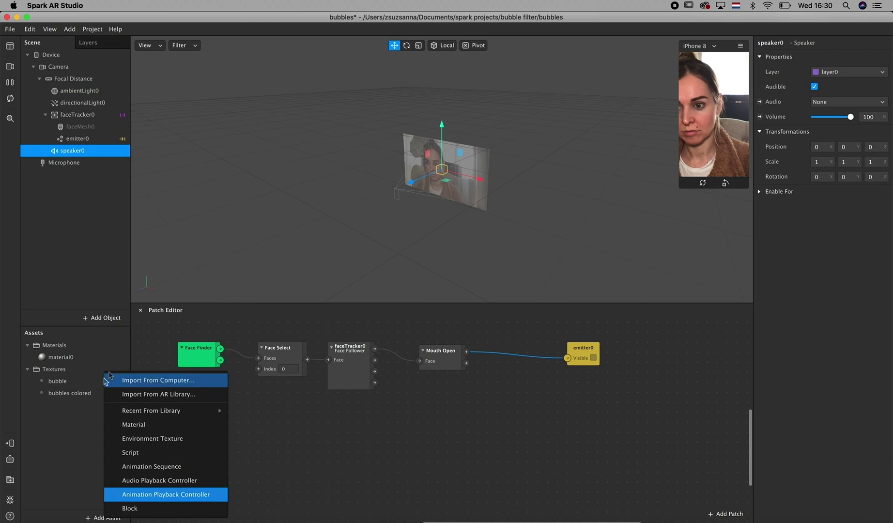
click(151, 383)
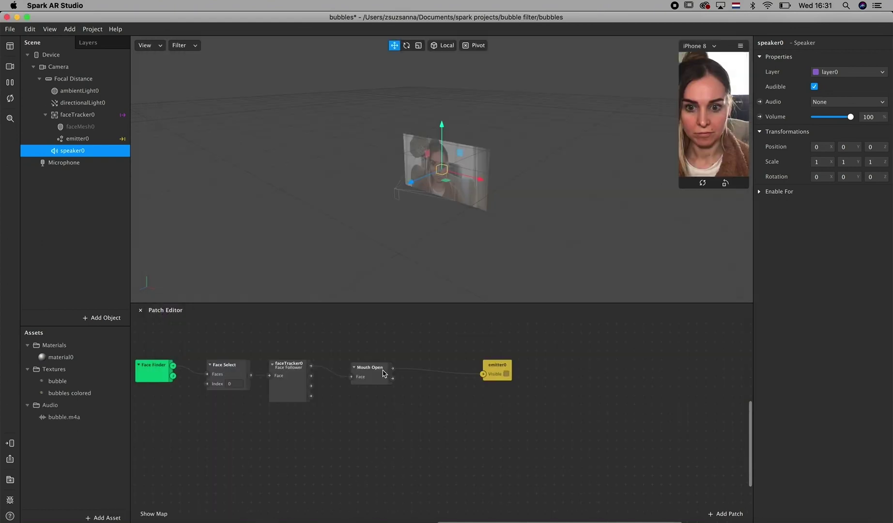
drag(392, 368, 405, 452)
- Add a Pulse from Mouth Open feeding a Single-Clip Controller's Play and Stop
text(pulse)
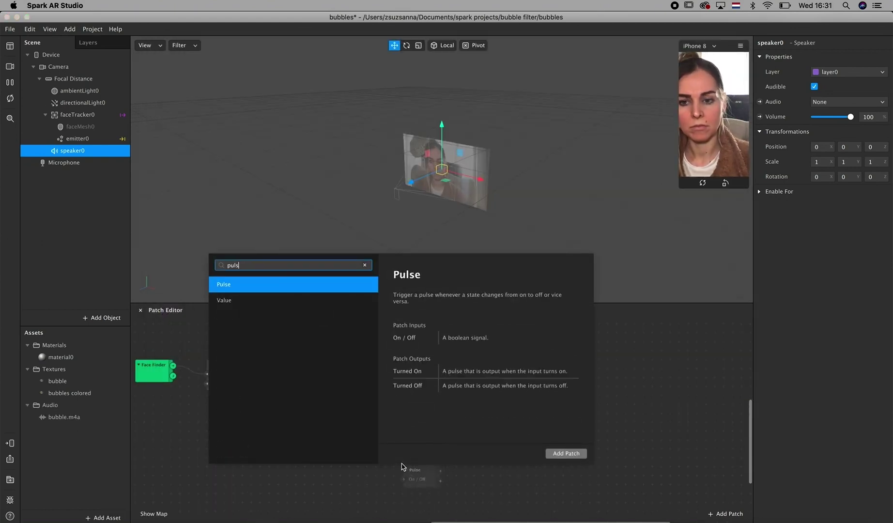
click(573, 453)
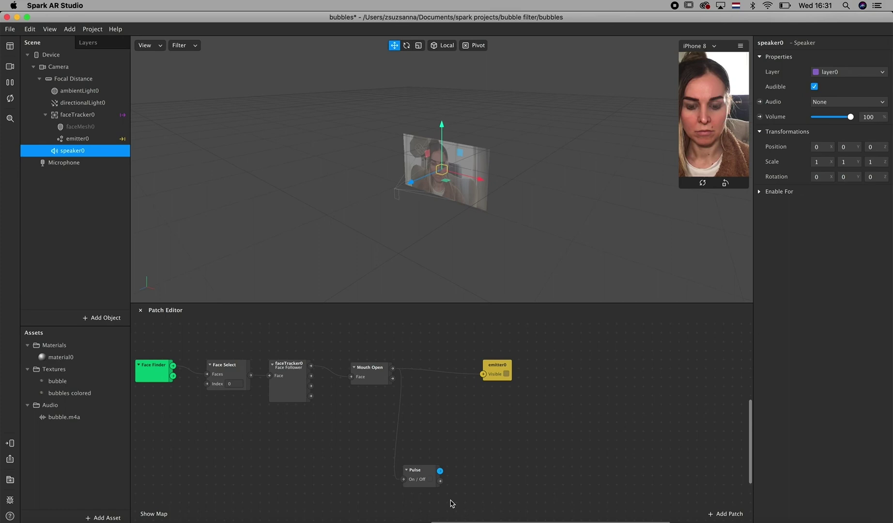
scroll(449, 502, down, 2)
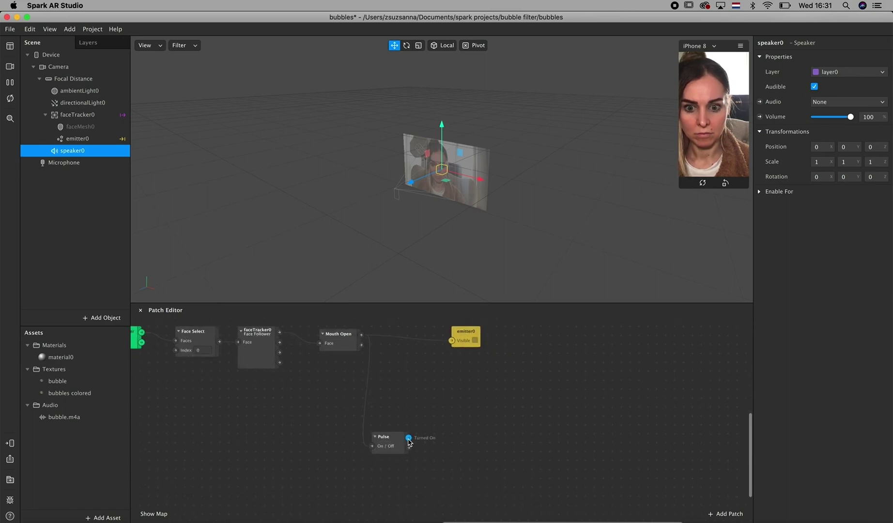
drag(409, 437, 454, 426)
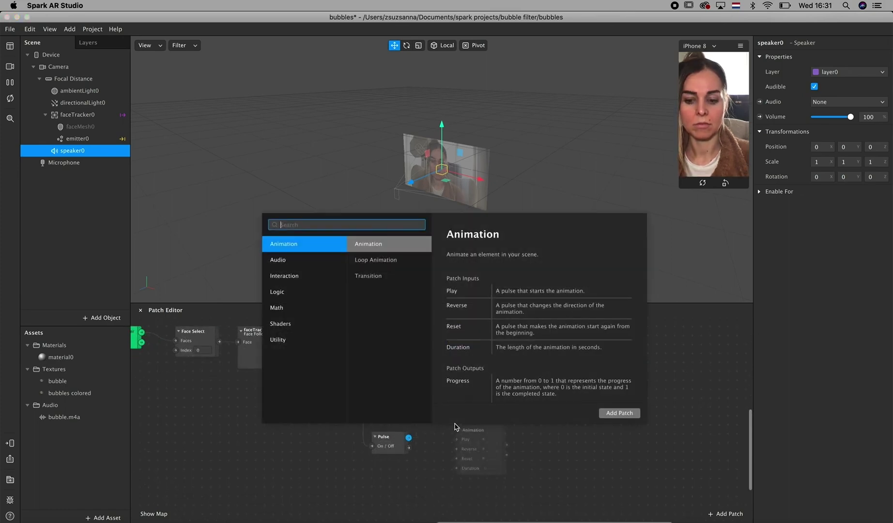
text(ingl)
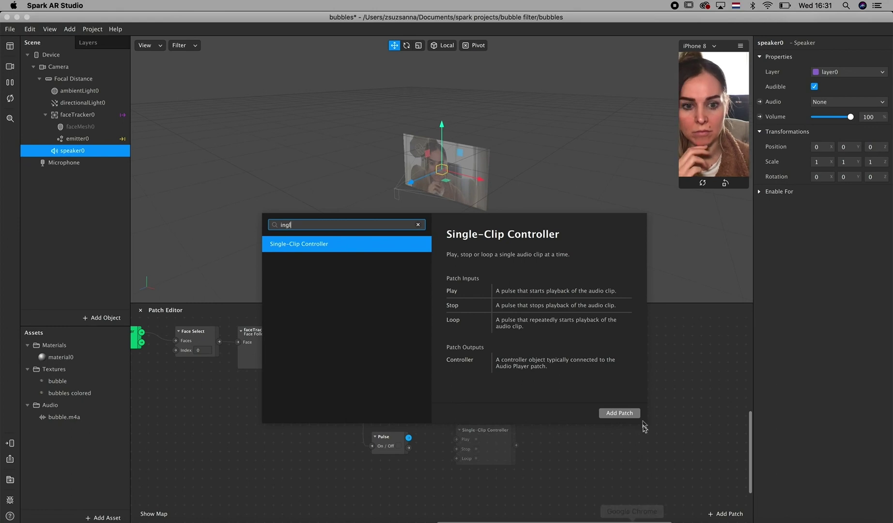
click(633, 414)
scroll(646, 463, right, 5)
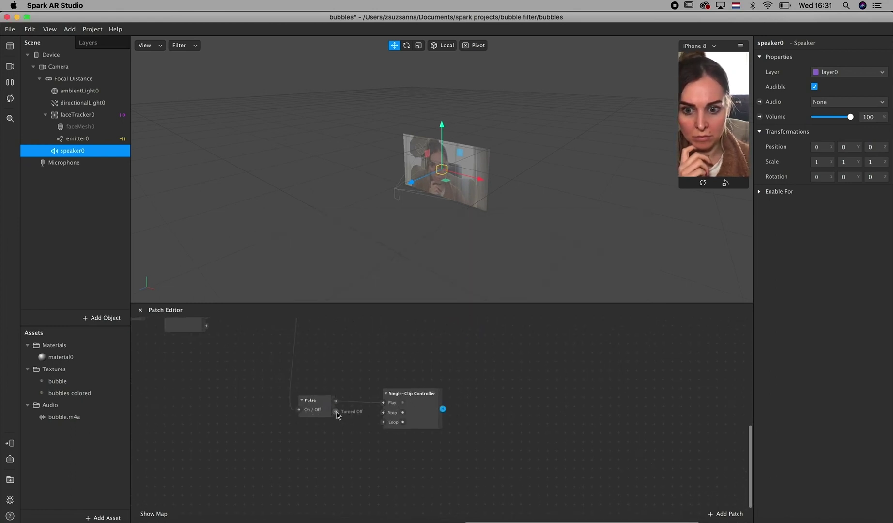
drag(336, 413, 381, 409)
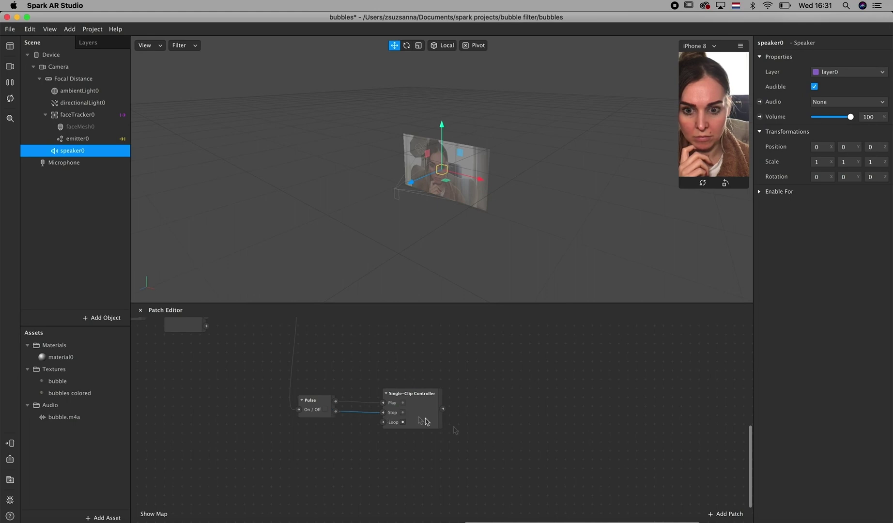
- Add a second Single-Clip Controller from the first controller's output
scroll(446, 428, right, 3)
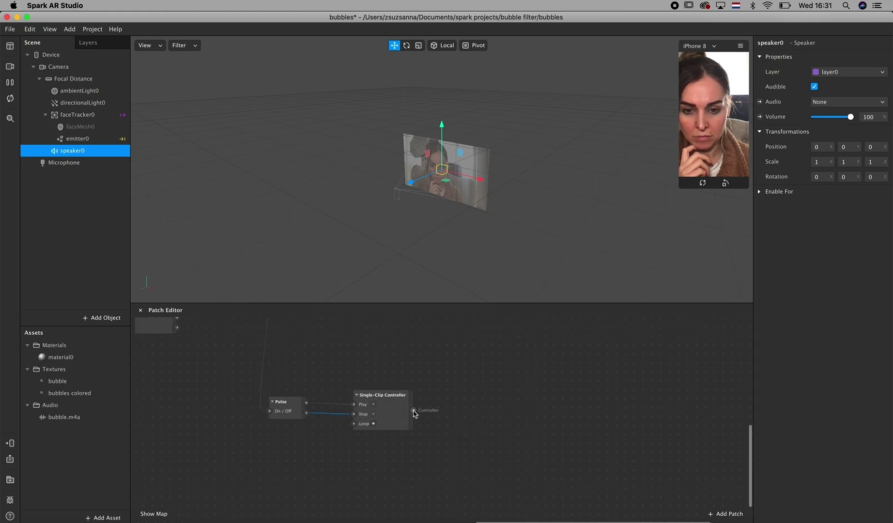
drag(413, 410, 464, 389)
text(sin)
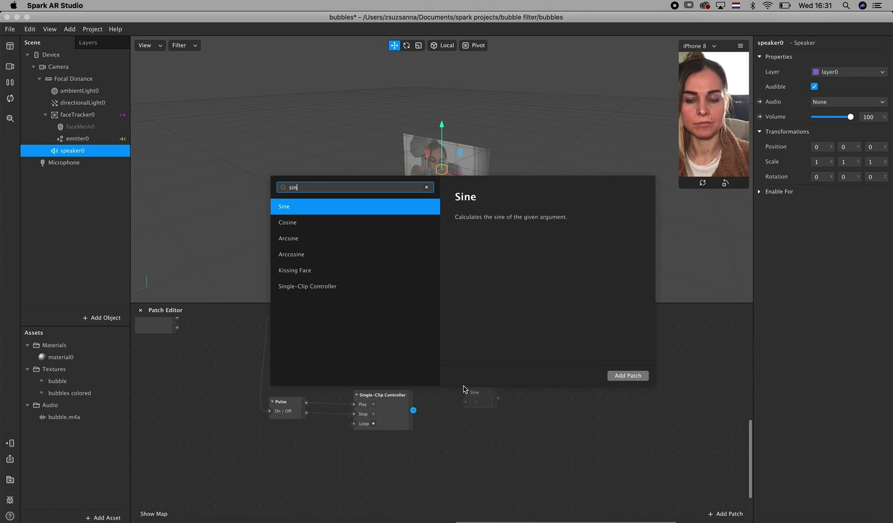
text(gle)
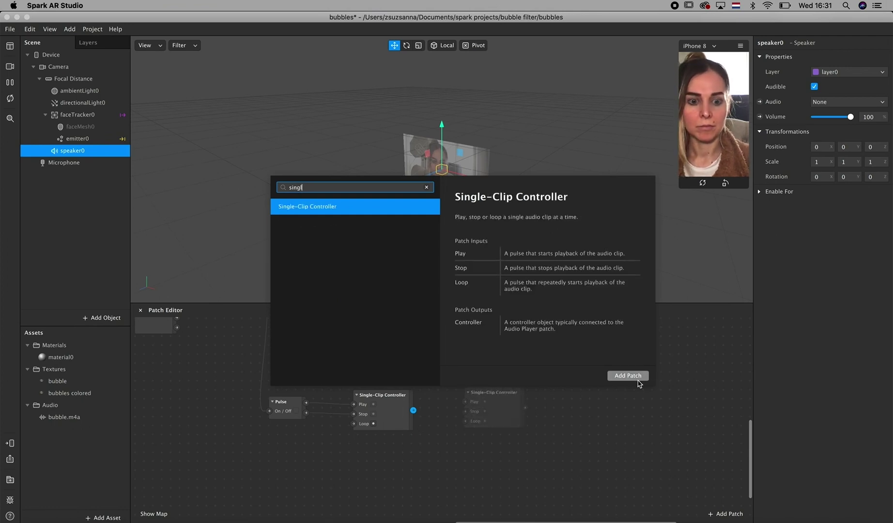
click(638, 380)
scroll(581, 436, right, 3)
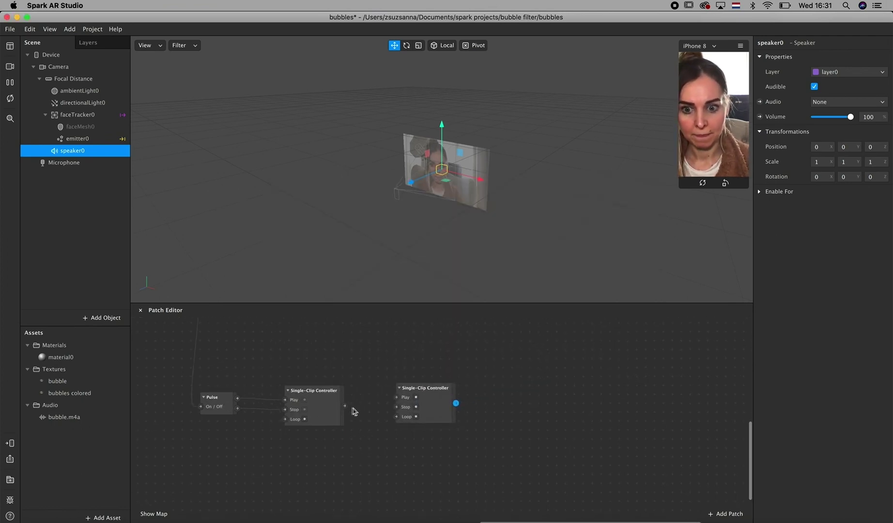
drag(344, 406, 395, 404)
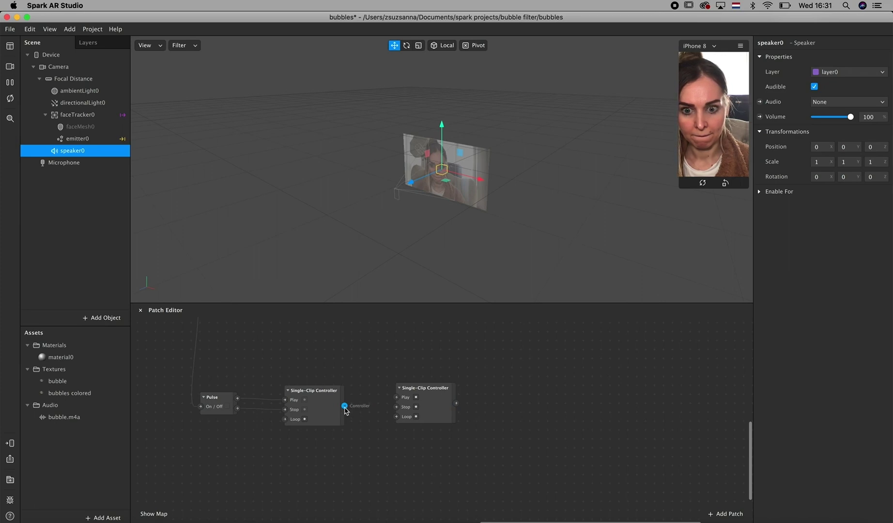
- Delete the extra controller, add an Audio Player after the controller, and place a speaker0 Audio patch beside it
click(431, 396)
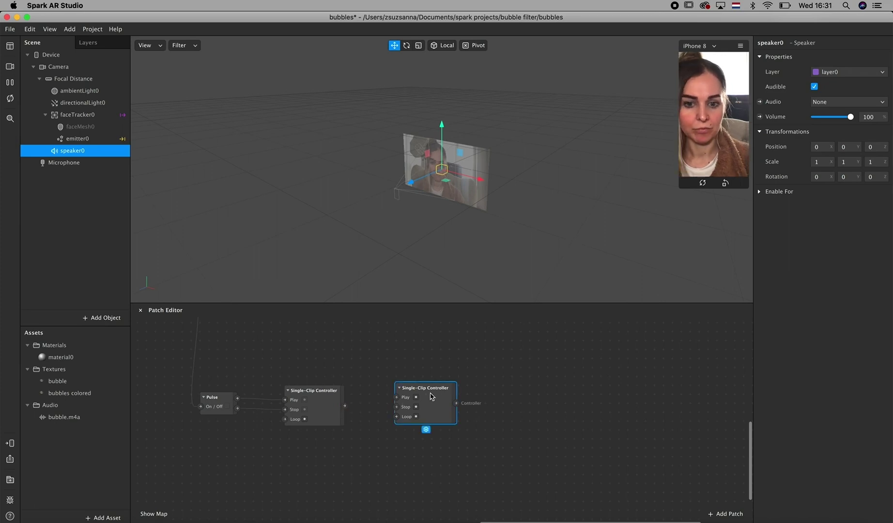
key(BackSpace)
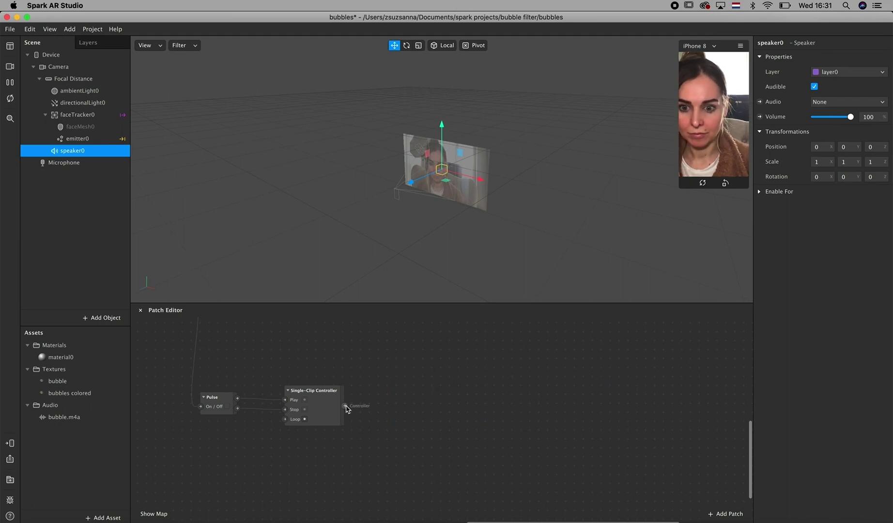
drag(346, 407, 350, 409)
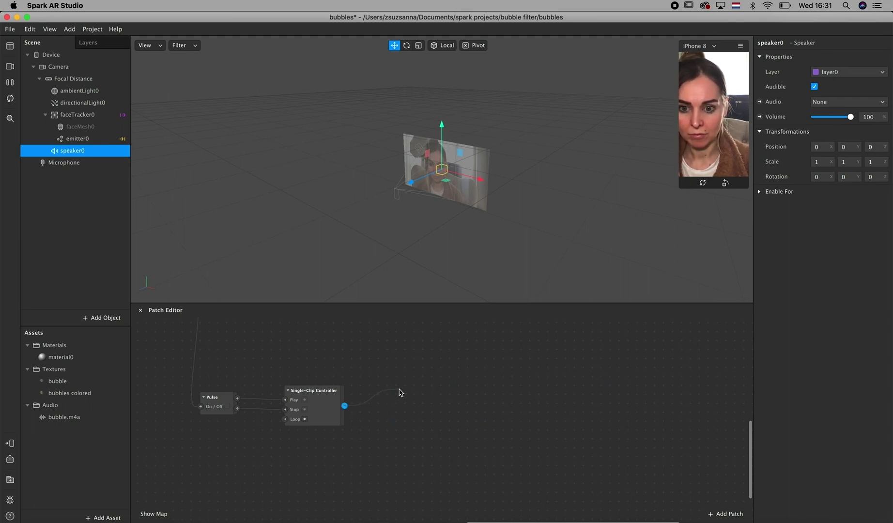
drag(399, 392, 400, 392)
text(audi)
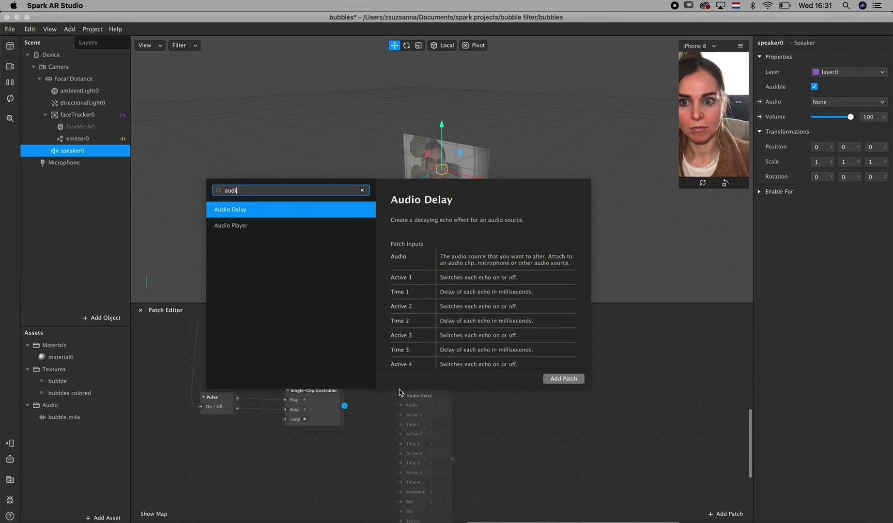
click(284, 228)
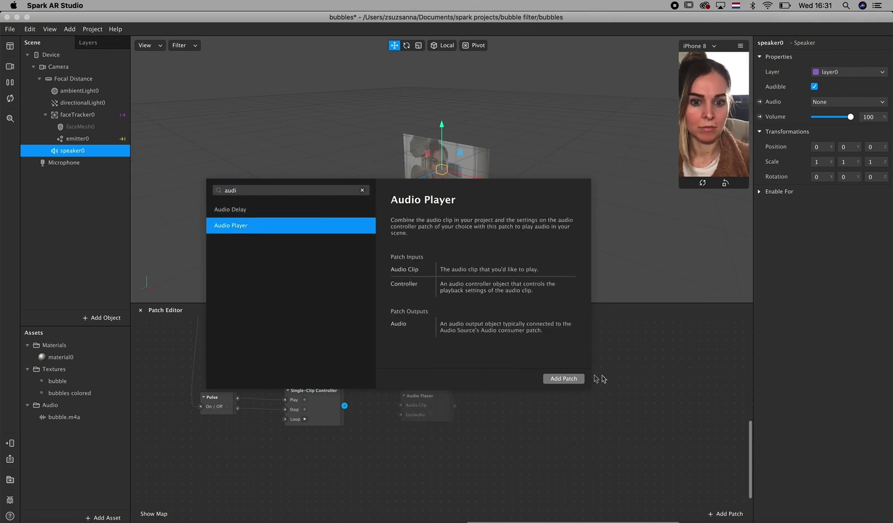
click(563, 378)
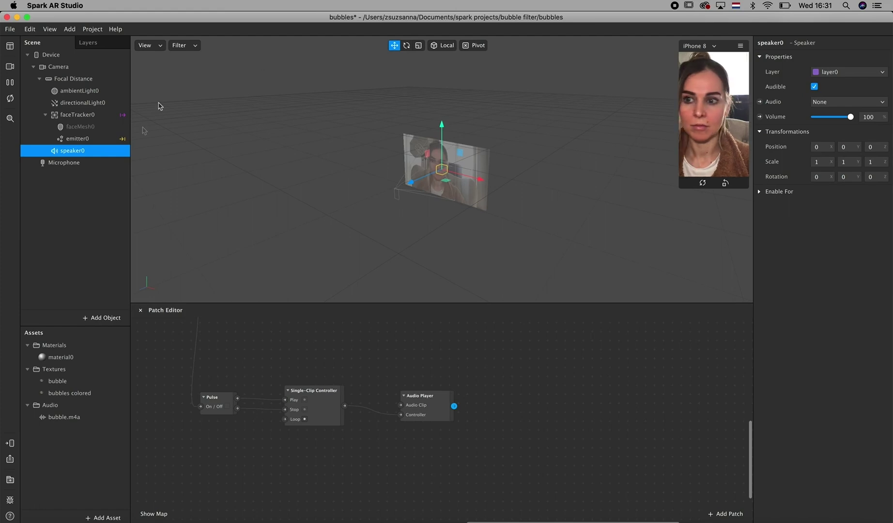
click(759, 101)
drag(464, 430, 506, 392)
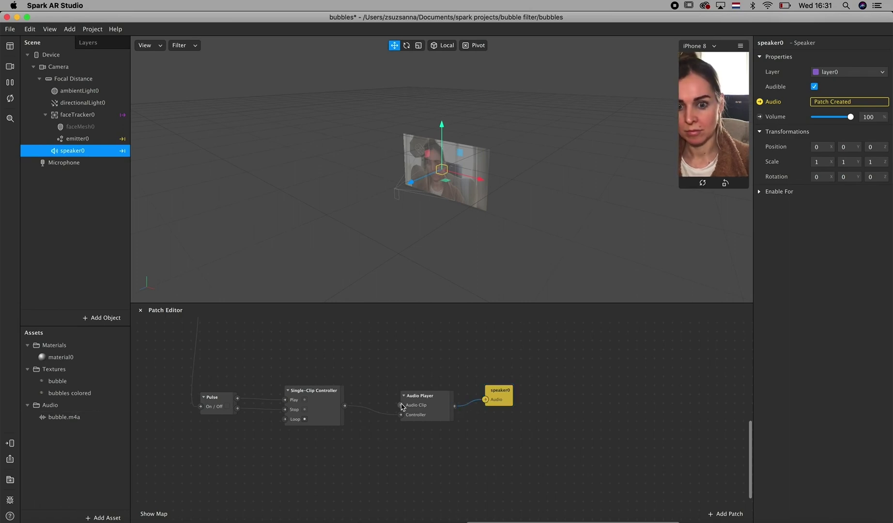
- Drag bubble.m4a into the Patch Editor to feed the Audio Player's Audio Clip input
drag(48, 420, 406, 418)
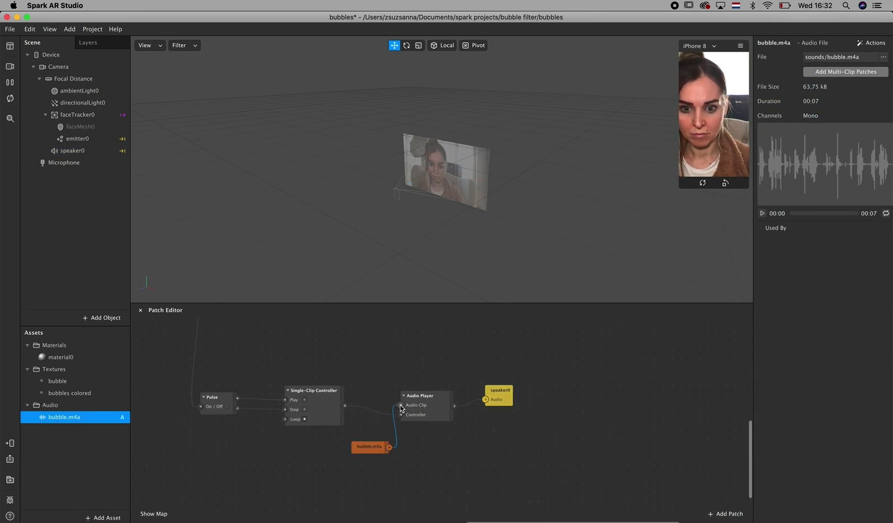